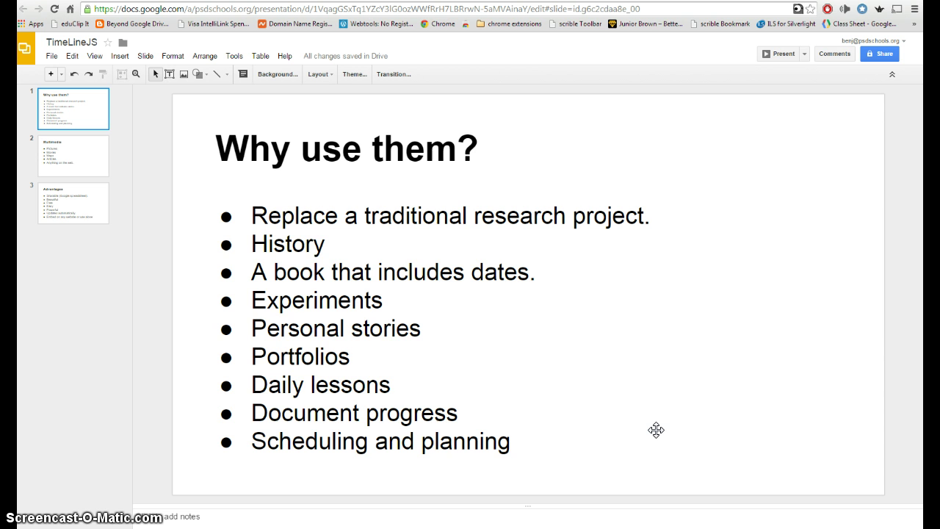
# Step from the Multimedia slide (slide 2) on to the Advantages slide (slide 3).
pyautogui.click(86, 164)
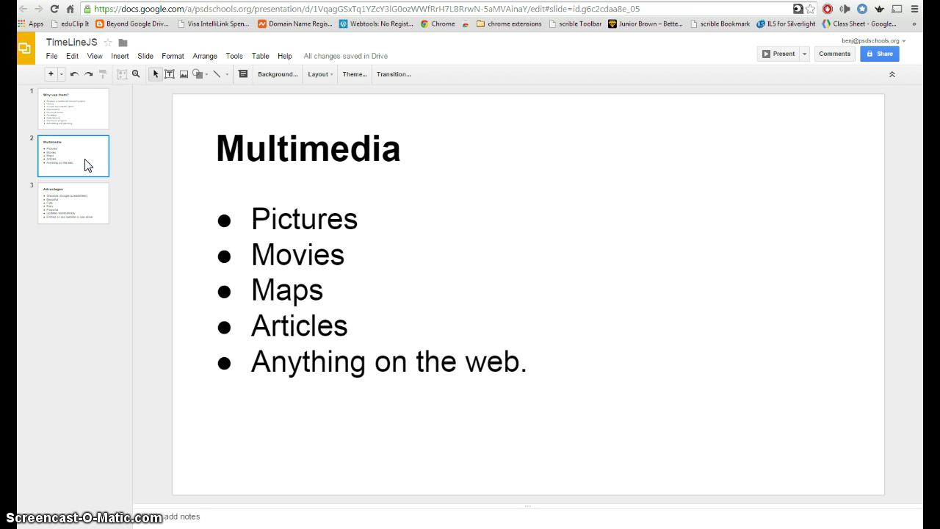
pyautogui.click(80, 208)
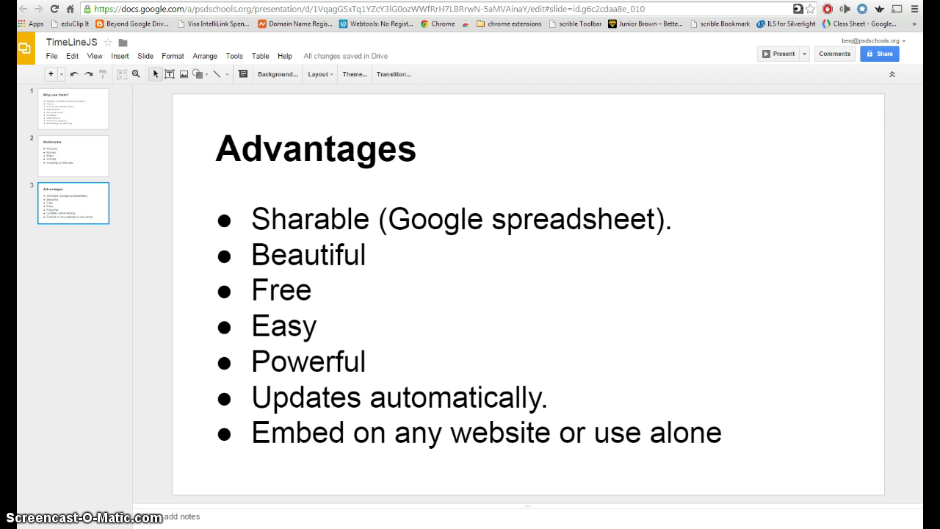
# Search 'timelinejs', open timeline.knightlab.com and jump to the 'Make a timeline now' instructions.
pyautogui.click(205, 1)
pyautogui.click(205, 8)
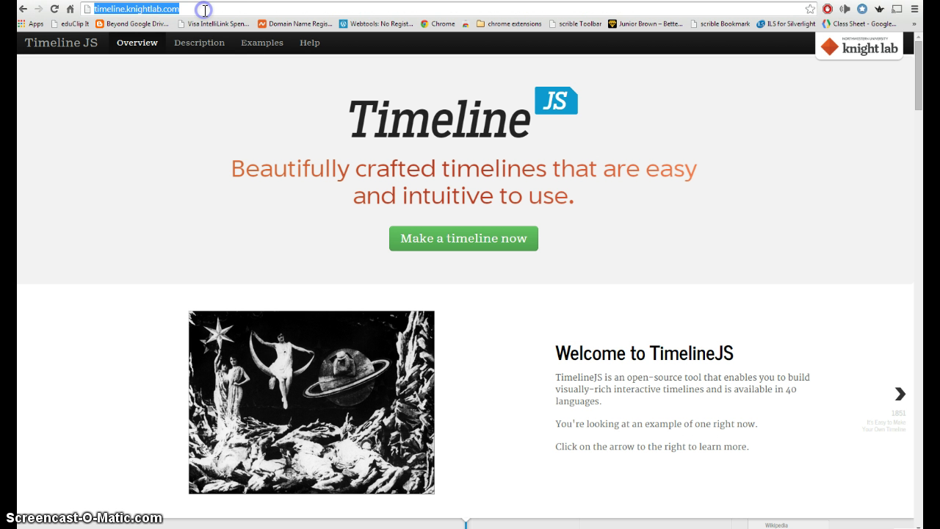
pyautogui.write('timelinejs')
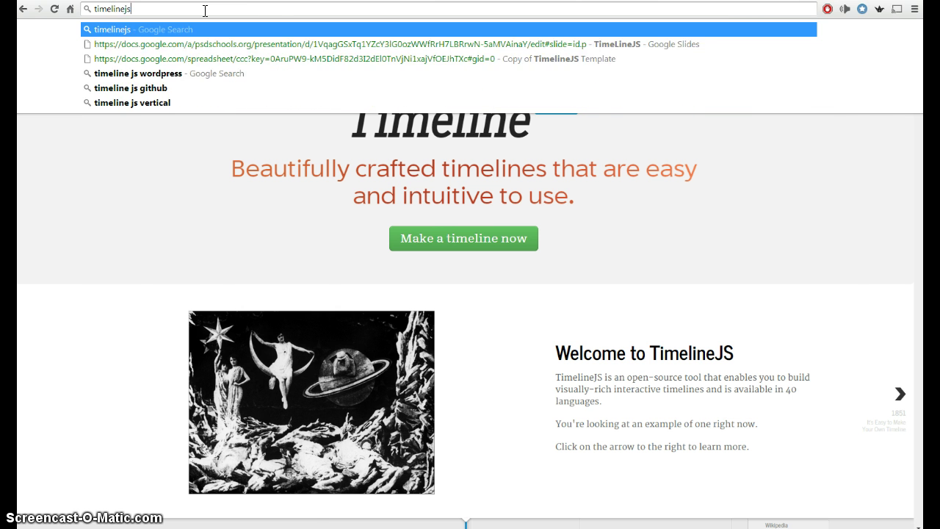
pyautogui.press('Return')
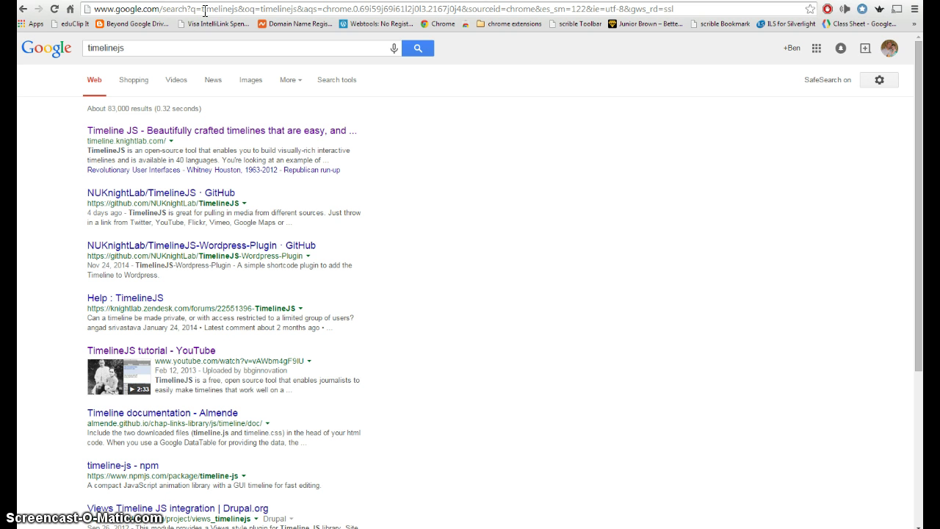
pyautogui.click(114, 130)
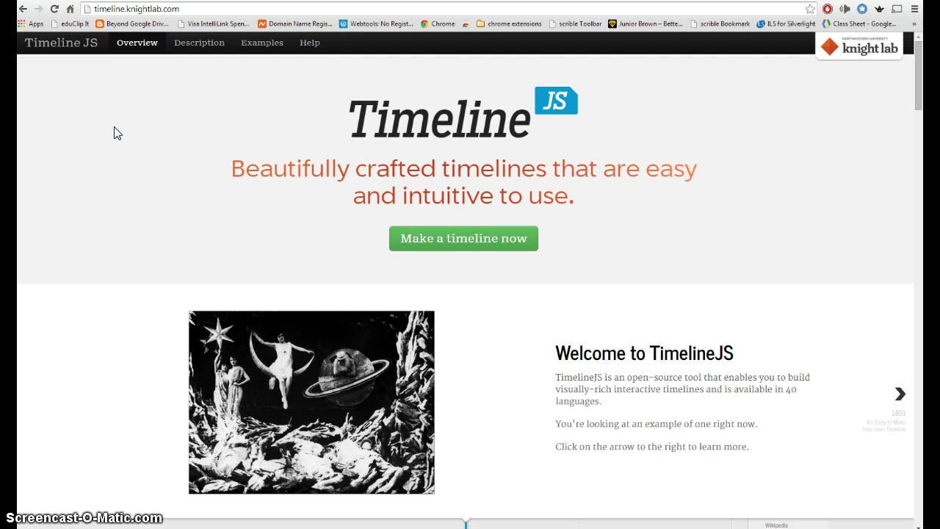
pyautogui.click(504, 248)
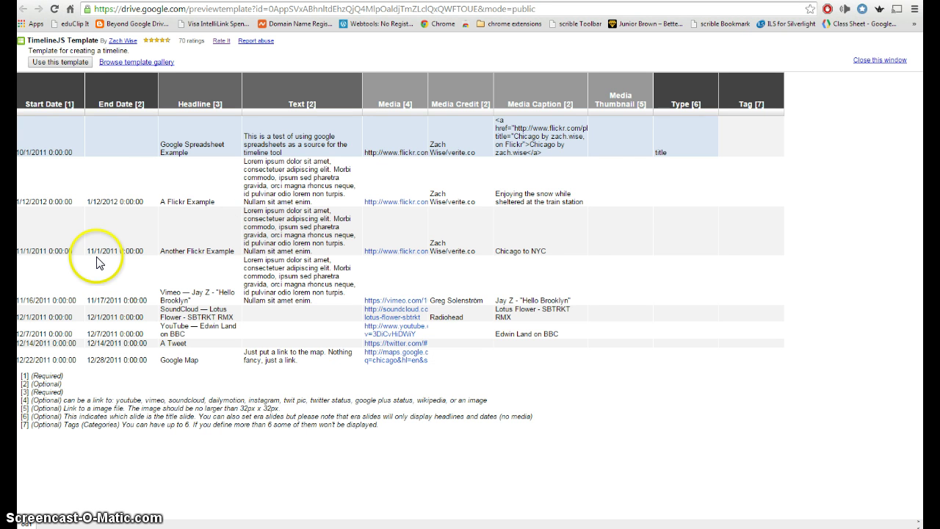
# Copy the TimelineJS spreadsheet template and rename the copy 'My Life'.
pyautogui.click(64, 63)
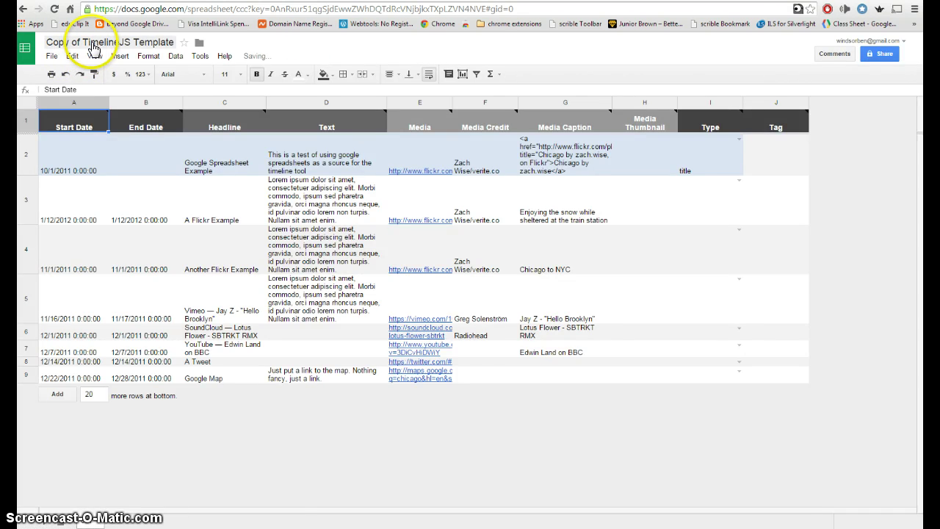
pyautogui.click(91, 42)
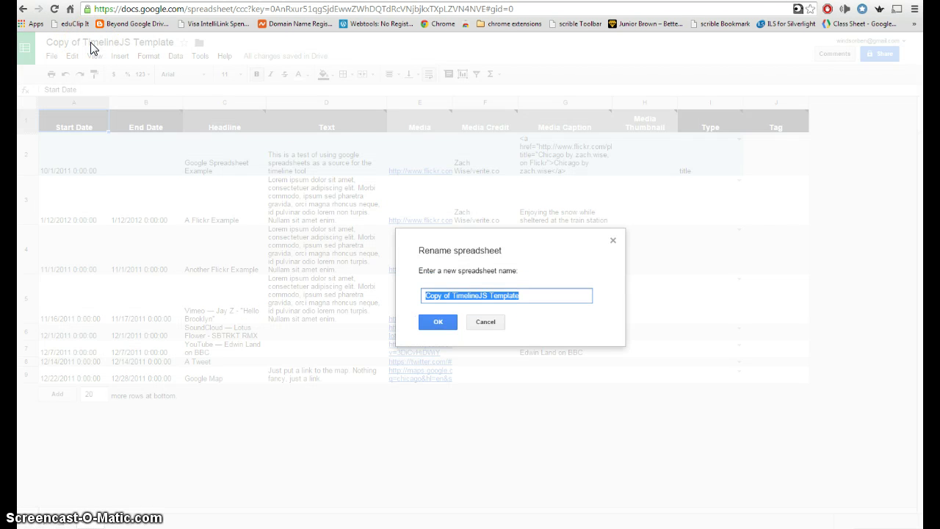
pyautogui.write('My Life')
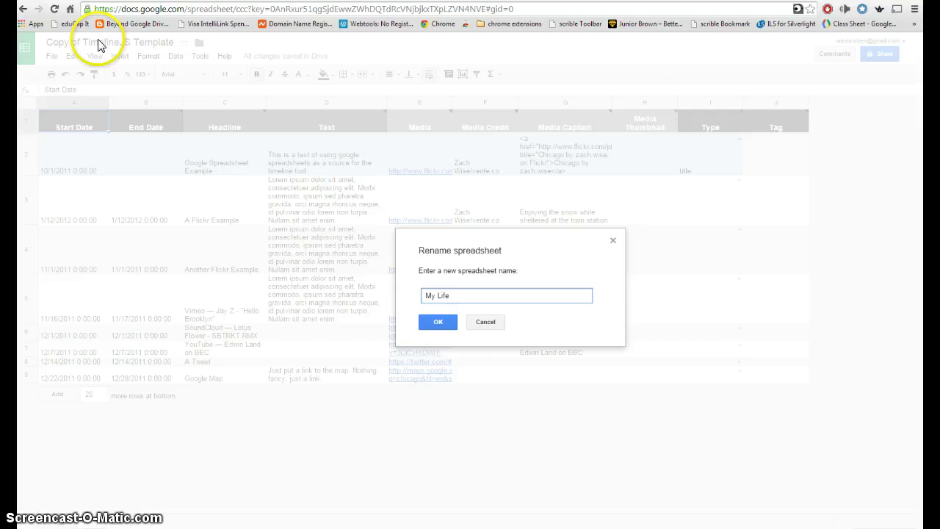
pyautogui.click(438, 323)
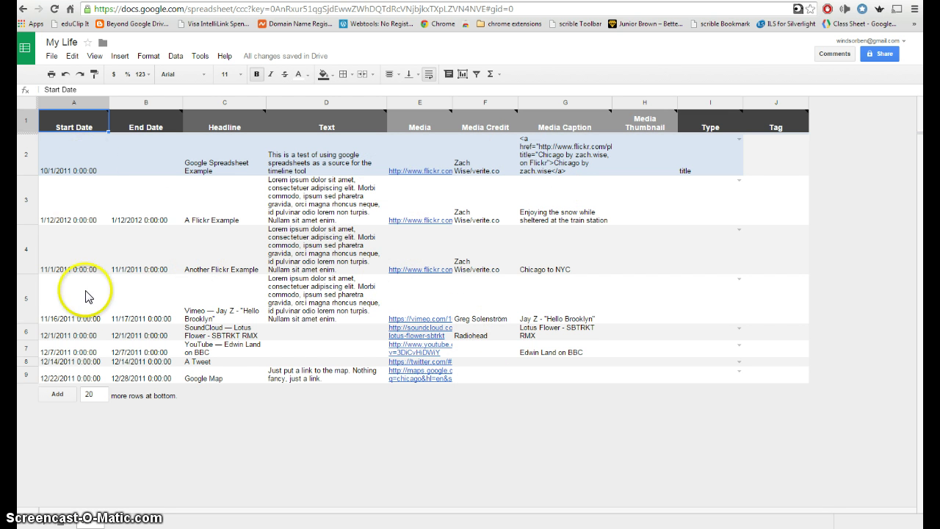
# Replace the start date in A2 with 1/1/1999.
pyautogui.click(73, 165)
pyautogui.doubleClick(94, 172)
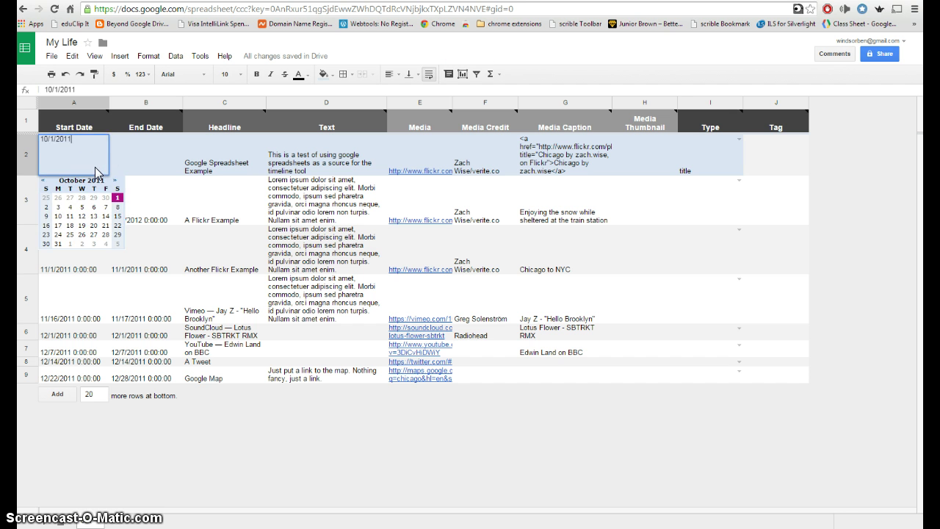
pyautogui.moveTo(71, 142); pyautogui.dragTo(41, 139)
pyautogui.write('1/1')
pyautogui.write('/1999')
pyautogui.press('Tab')
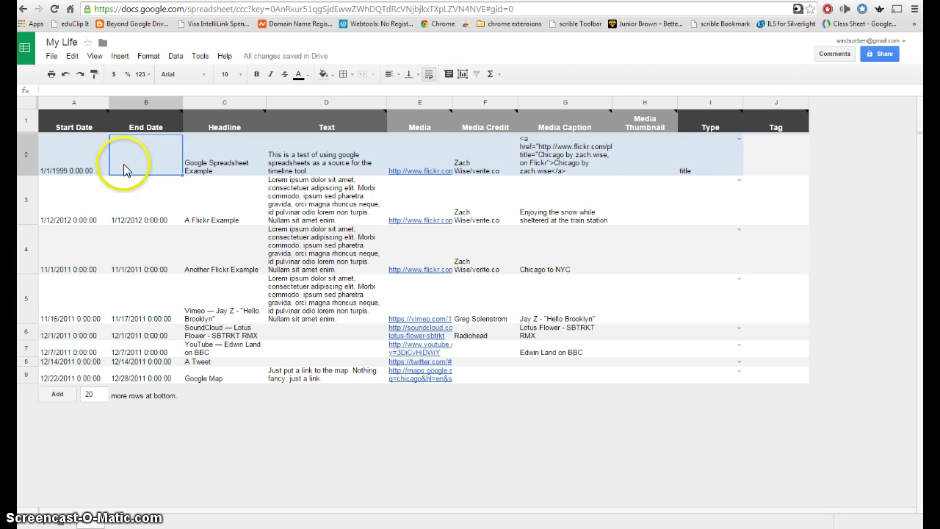
# Change the C2 headline to "I'm born!".
pyautogui.click(195, 162)
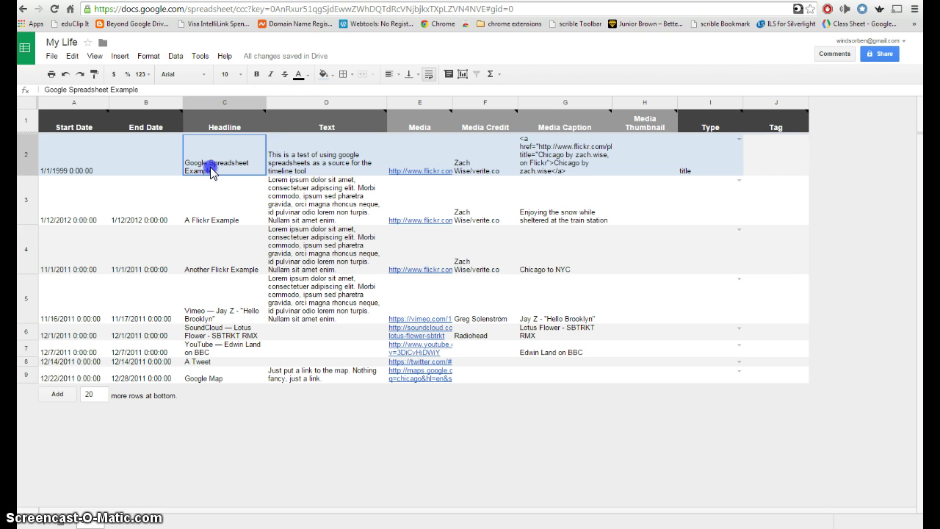
pyautogui.doubleClick(217, 173)
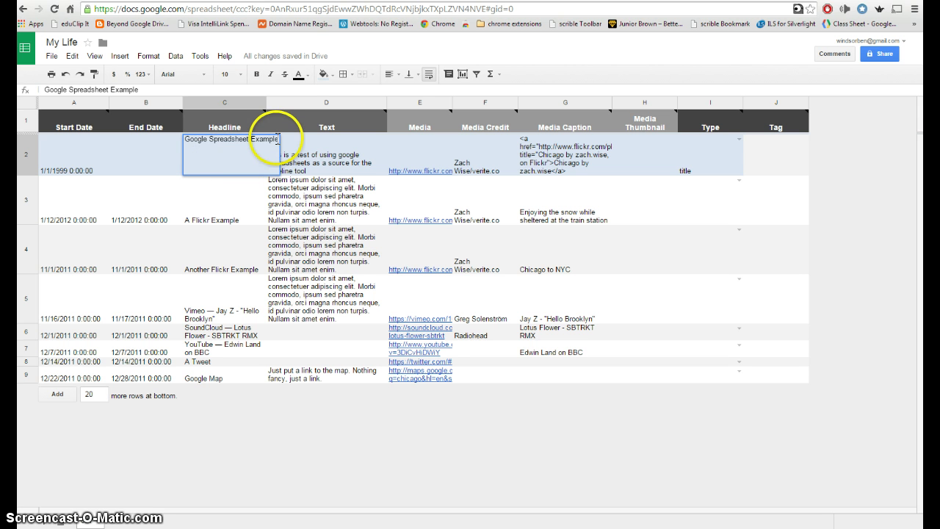
pyautogui.moveTo(279, 139); pyautogui.dragTo(175, 139)
pyautogui.write("I';")
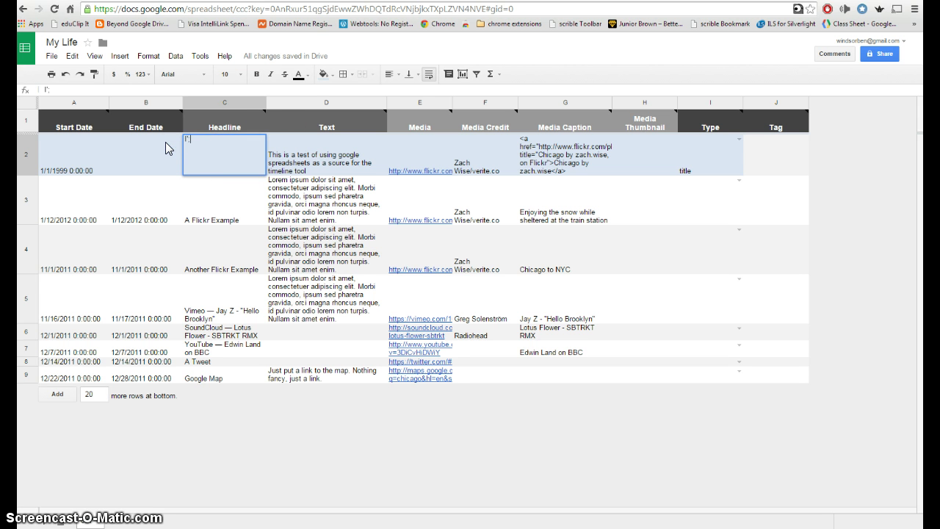
pyautogui.write("'m born!")
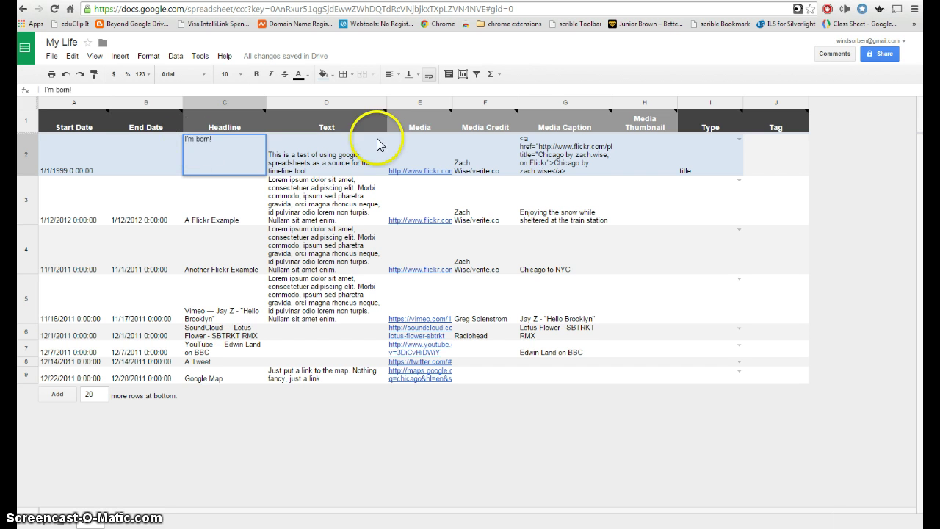
pyautogui.click(309, 174)
# Replace the D2 description with "I born in Loveland, Colorado.".
pyautogui.doubleClick(318, 160)
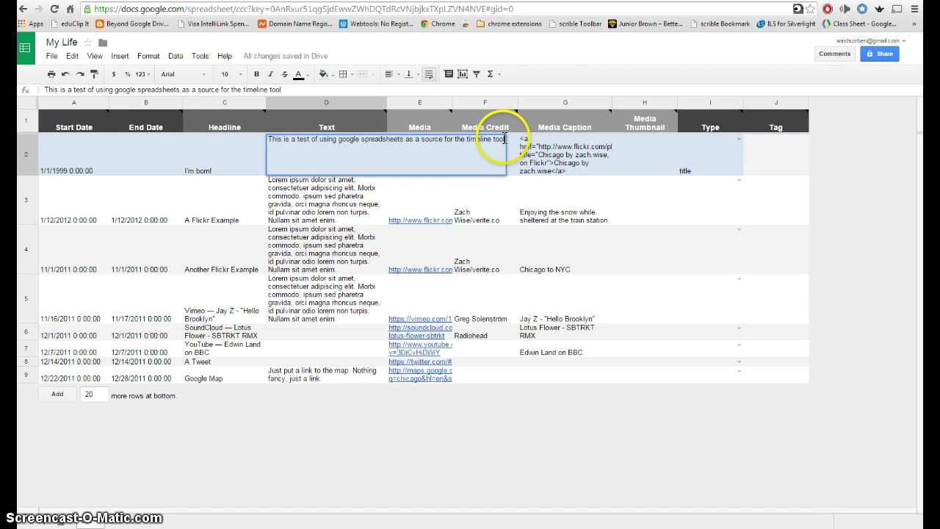
pyautogui.moveTo(505, 140); pyautogui.dragTo(240, 126)
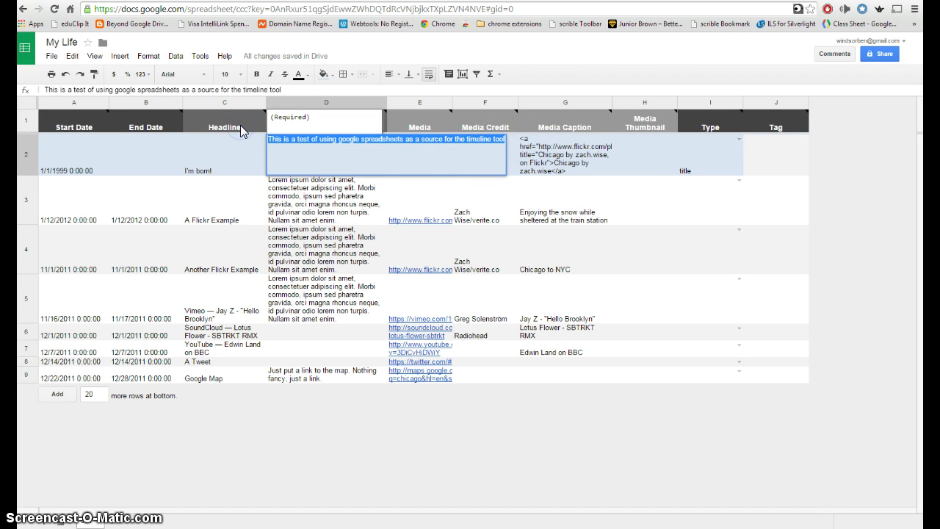
pyautogui.write('I born in')
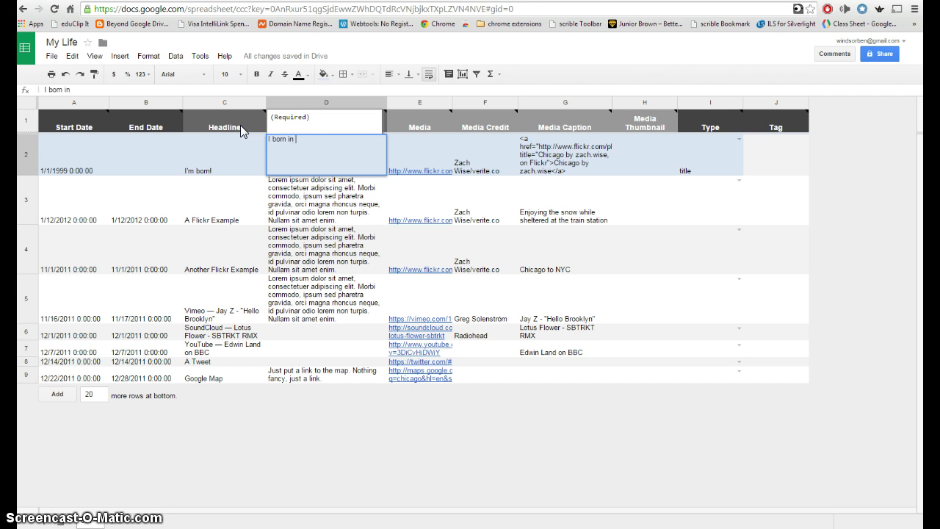
pyautogui.write(' Loveland, Colo')
pyautogui.write('rado.')
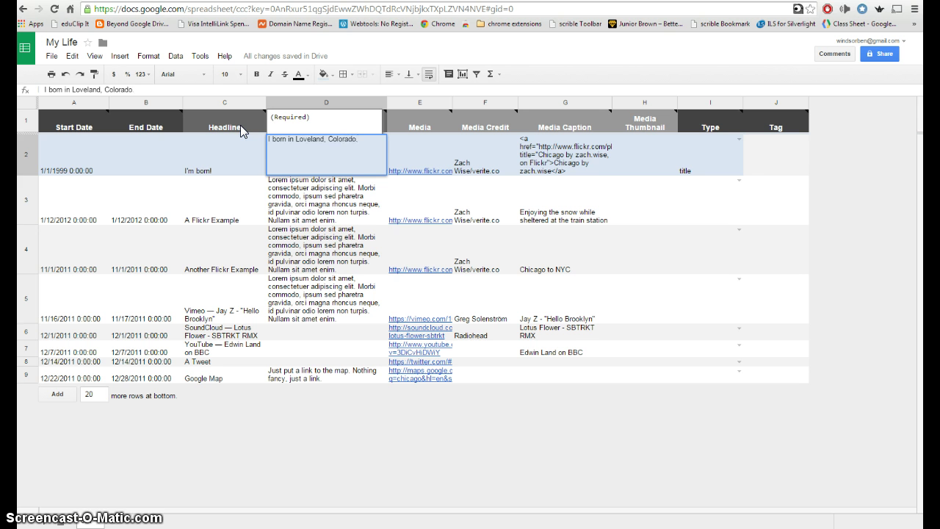
pyautogui.press('Return')
pyautogui.click(342, 166)
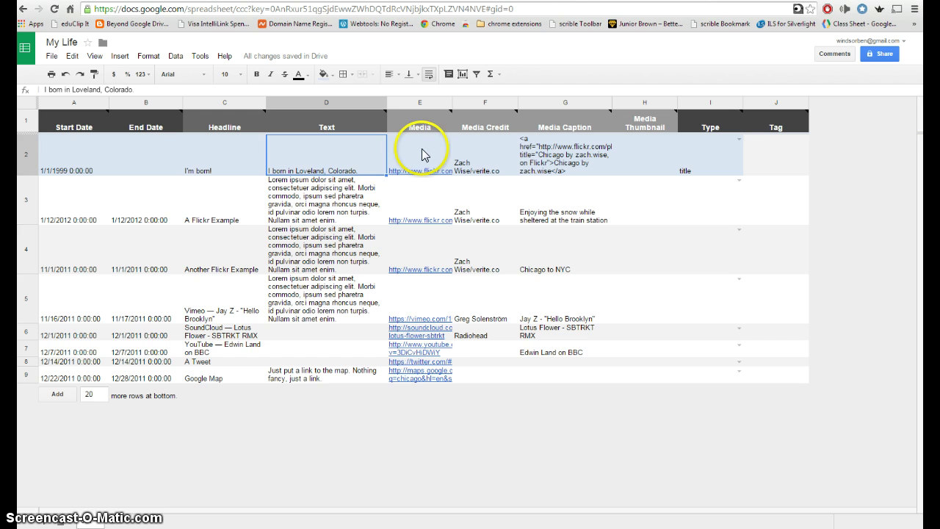
# Set row 3's start date to 1/1/2003 and clear its end date.
pyautogui.click(58, 214)
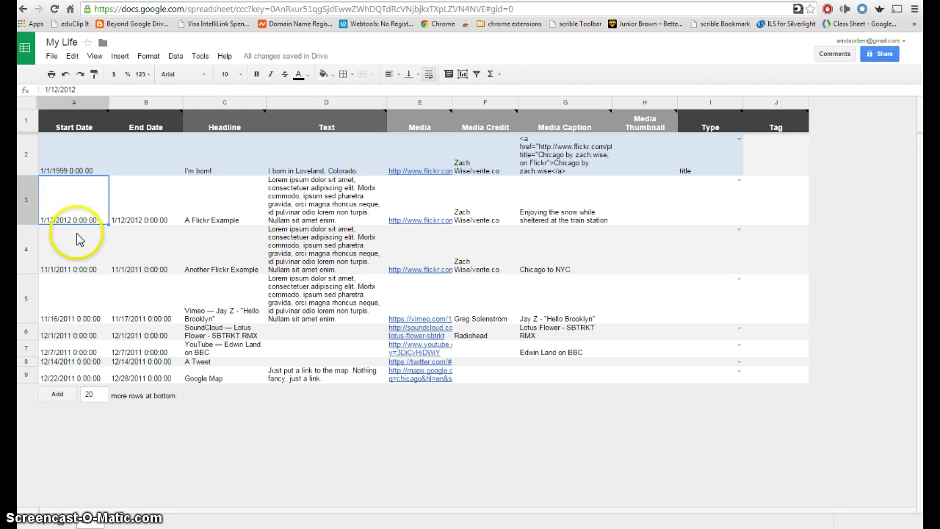
pyautogui.doubleClick(90, 216)
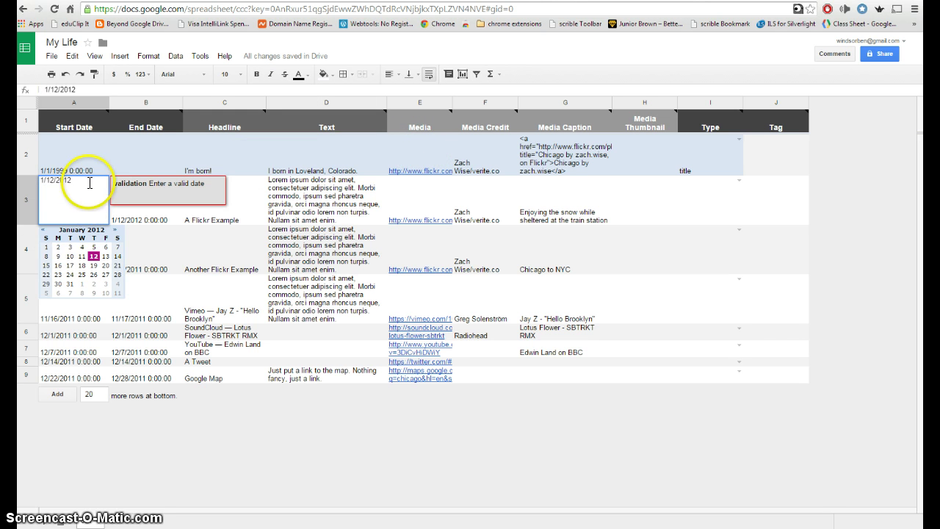
pyautogui.moveTo(80, 178); pyautogui.dragTo(30, 178)
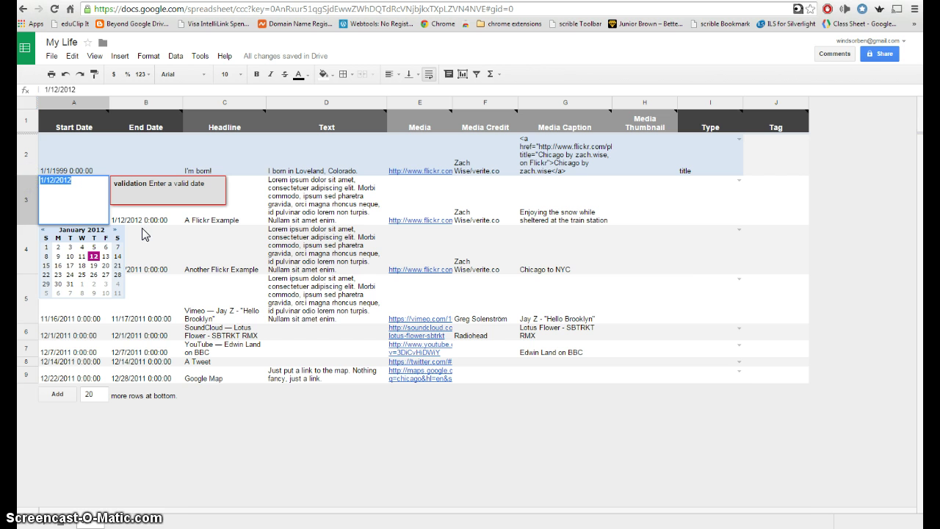
pyautogui.write('1')
pyautogui.write('/1/2003')
pyautogui.press('Tab')
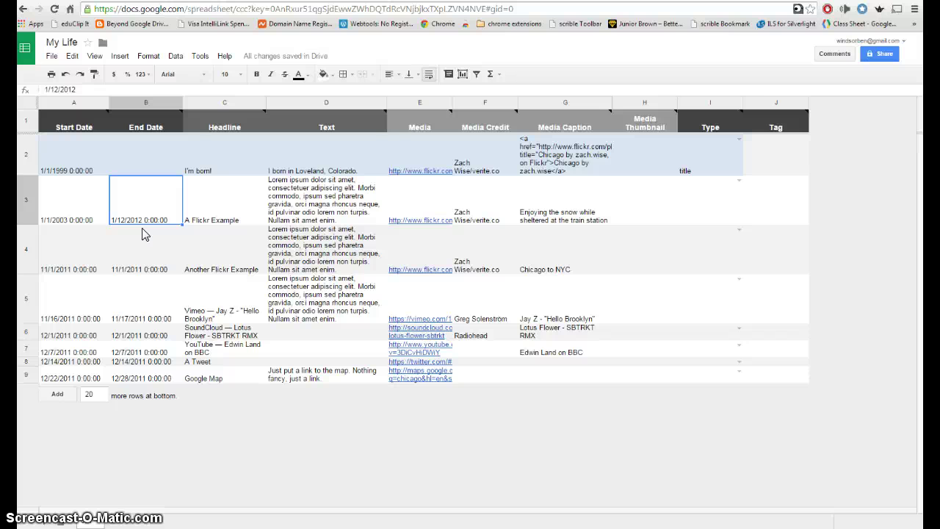
pyautogui.click(147, 213)
pyautogui.press('Delete')
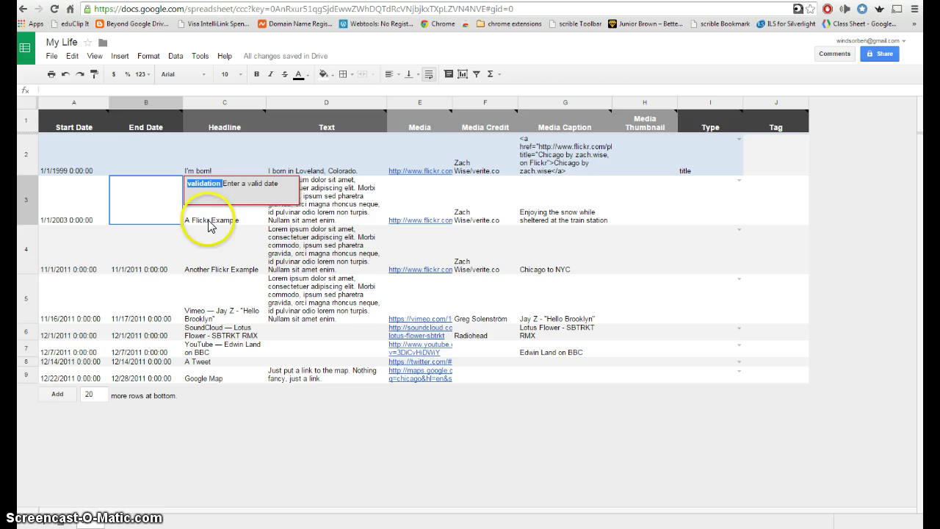
# Give row 3 the headline 'Denver' and text 'Moved to Denver, Colorado'.
pyautogui.click(216, 243)
pyautogui.doubleClick(211, 220)
pyautogui.moveTo(241, 180); pyautogui.dragTo(143, 176)
pyautogui.write('Moved to ')
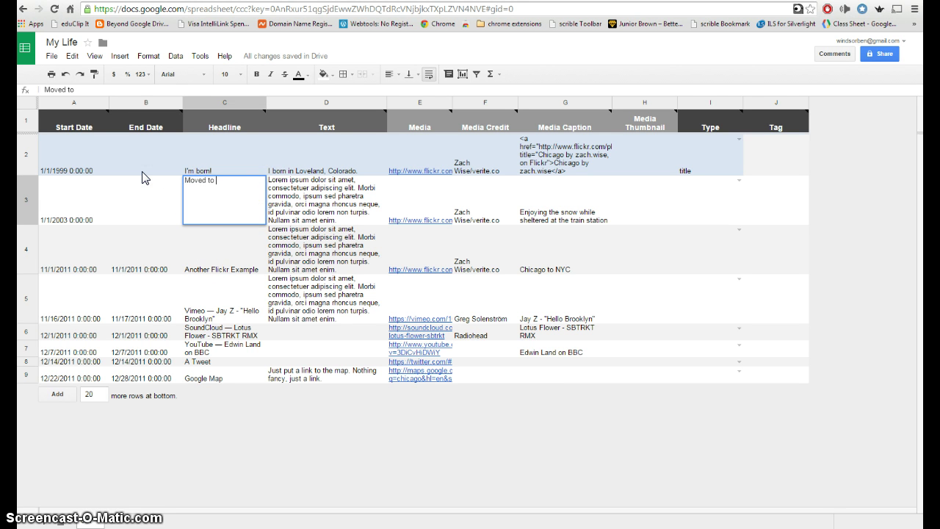
pyautogui.write('Denver, Clo')
pyautogui.press('BackSpace')
pyautogui.press('BackSpace')
pyautogui.press('BackSpace')
pyautogui.press('BackSpace')
pyautogui.press('BackSpace')
pyautogui.press('BackSpace')
pyautogui.press('BackSpace')
pyautogui.press('BackSpace')
pyautogui.press('BackSpace')
pyautogui.press('BackSpace')
pyautogui.press('BackSpace')
pyautogui.press('BackSpace')
pyautogui.press('BackSpace')
pyautogui.press('BackSpace')
pyautogui.press('BackSpace')
pyautogui.press('BackSpace')
pyautogui.press('BackSpace')
pyautogui.press('BackSpace')
pyautogui.press('BackSpace')
pyautogui.press('BackSpace')
pyautogui.write('Denver,')
pyautogui.press('BackSpace')
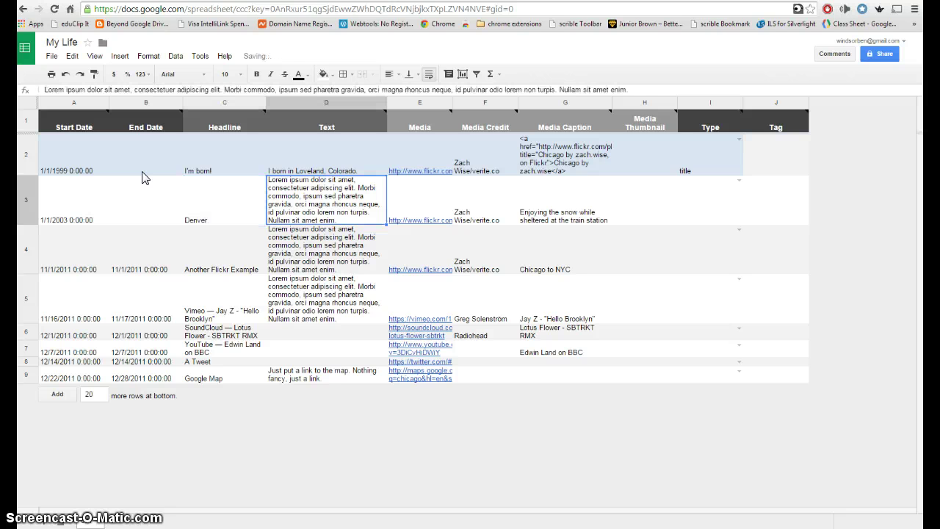
pyautogui.press('Tab')
pyautogui.write('Moved')
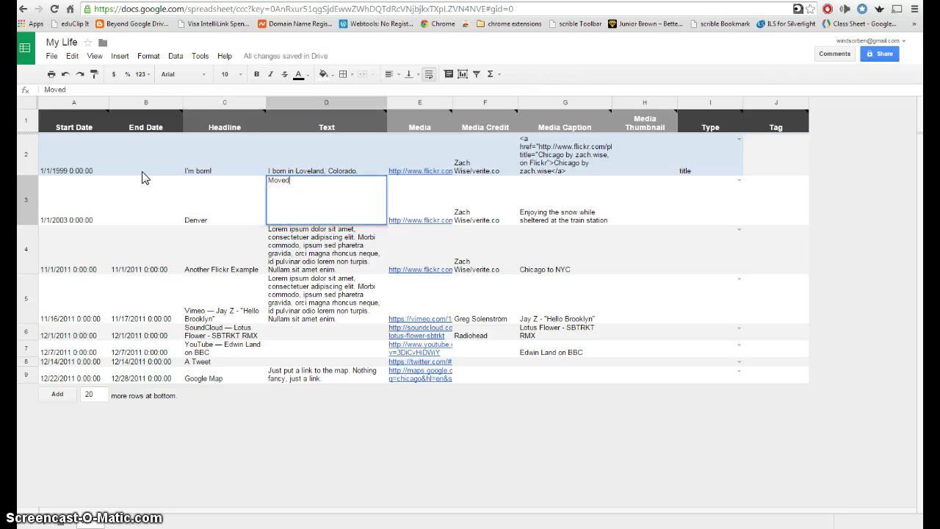
pyautogui.write(' to Denver, Colorado.')
pyautogui.press('Return')
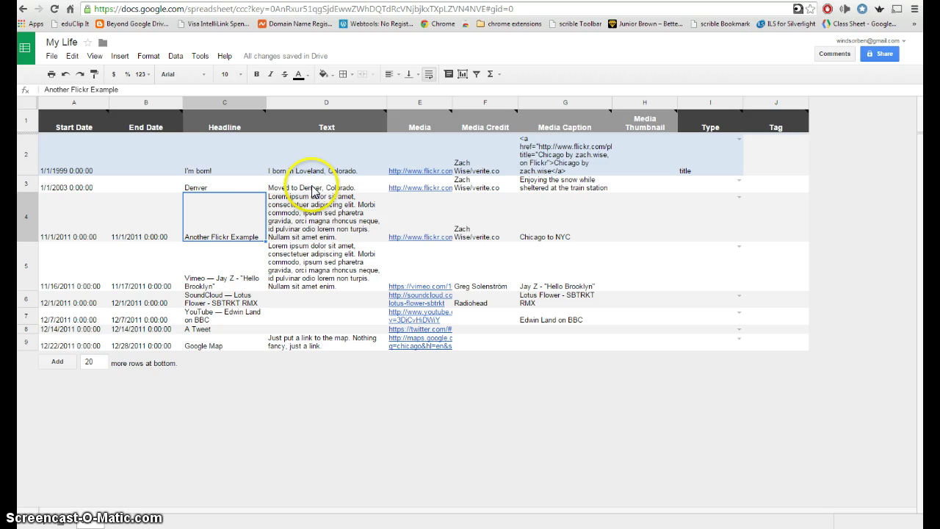
# Fill row 4: start 1/1/2007, no end date, headline 'Fort Collins', text 'Moved to Fort Collins, Colorado.'.
pyautogui.click(77, 223)
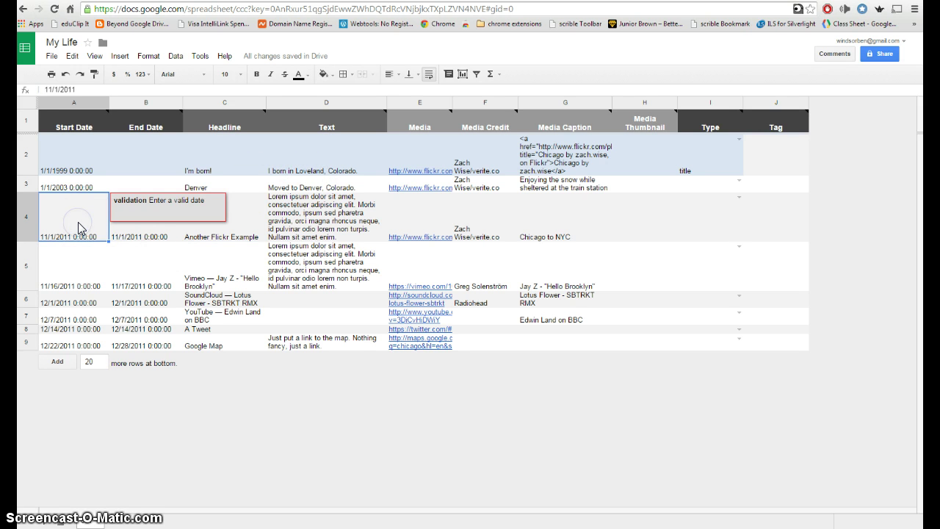
pyautogui.doubleClick(77, 222)
pyautogui.moveTo(88, 197); pyautogui.dragTo(20, 193)
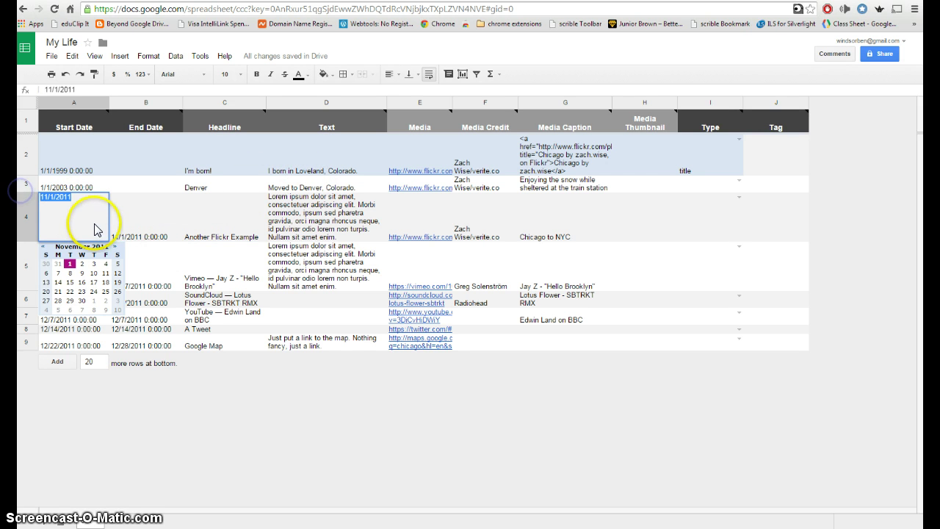
pyautogui.write('1')
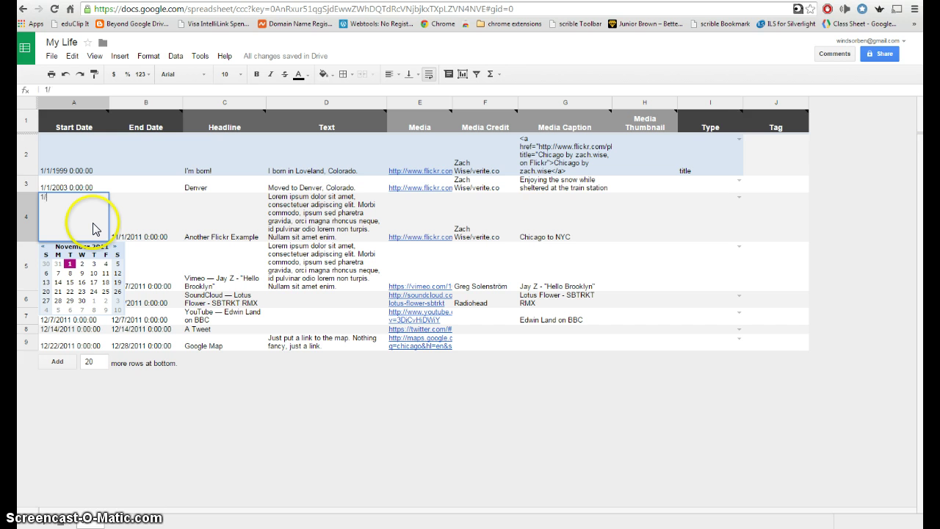
pyautogui.write('/1/200')
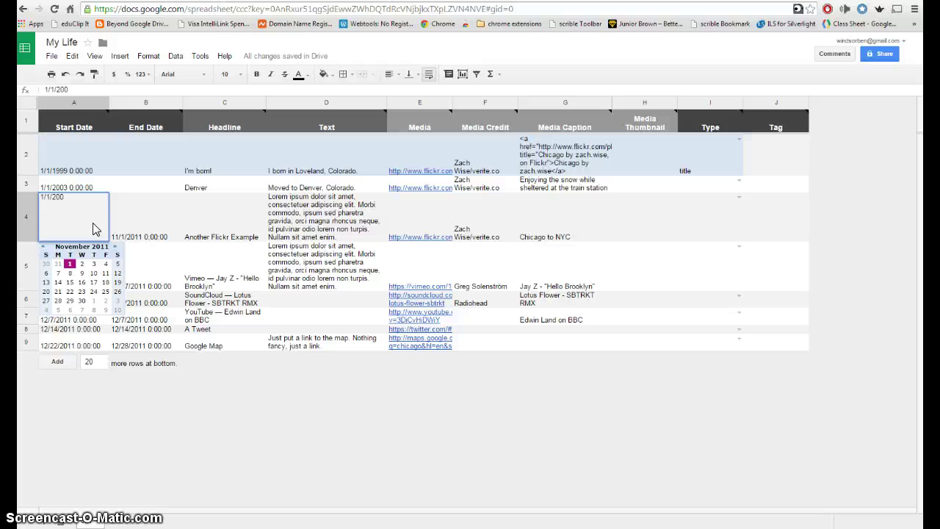
pyautogui.write('7')
pyautogui.press('Tab')
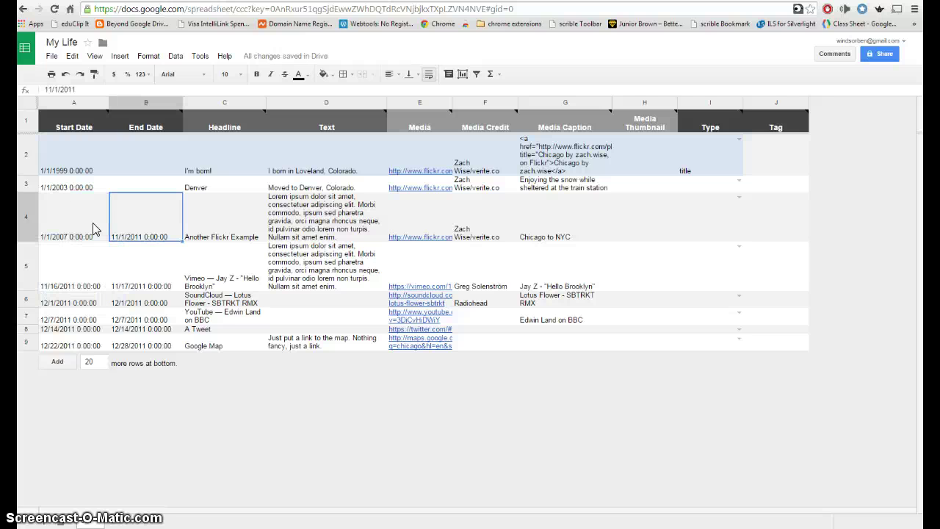
pyautogui.press('Delete')
pyautogui.press('Tab')
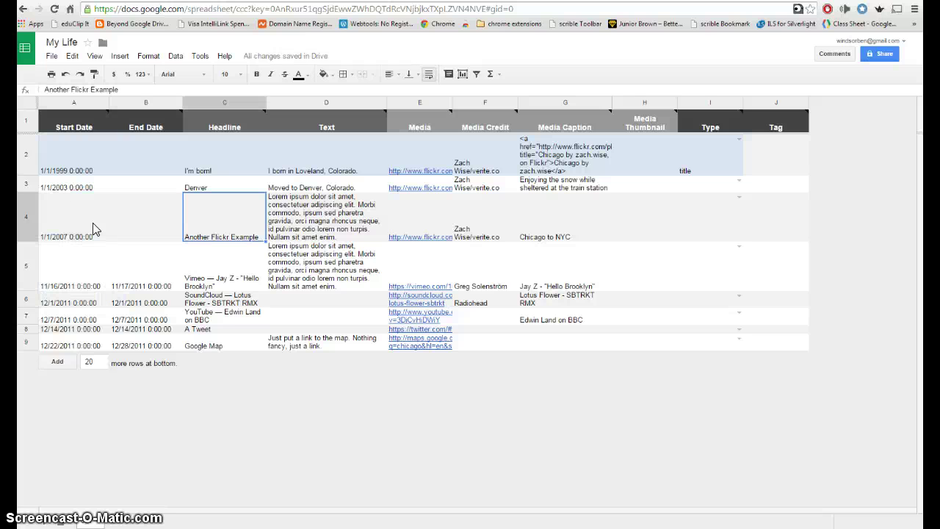
pyautogui.write('Fort')
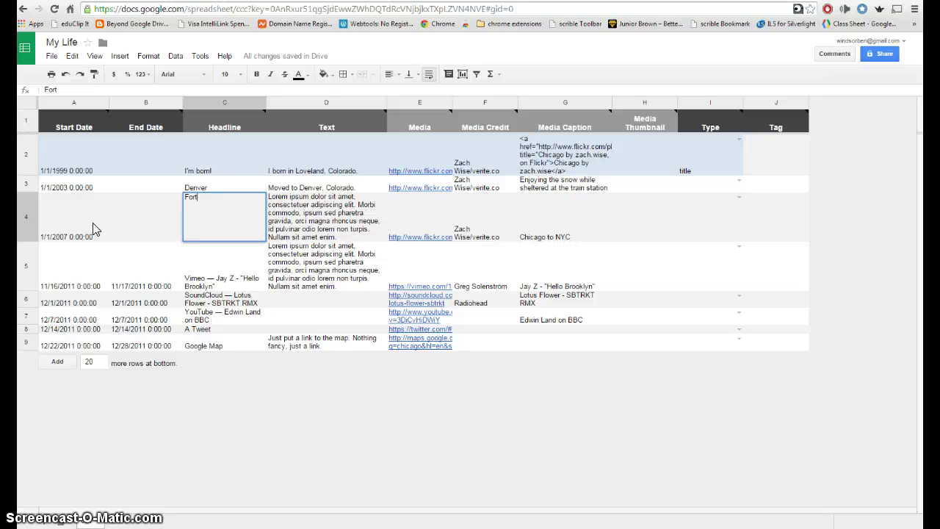
pyautogui.write(' Collins')
pyautogui.press('Tab')
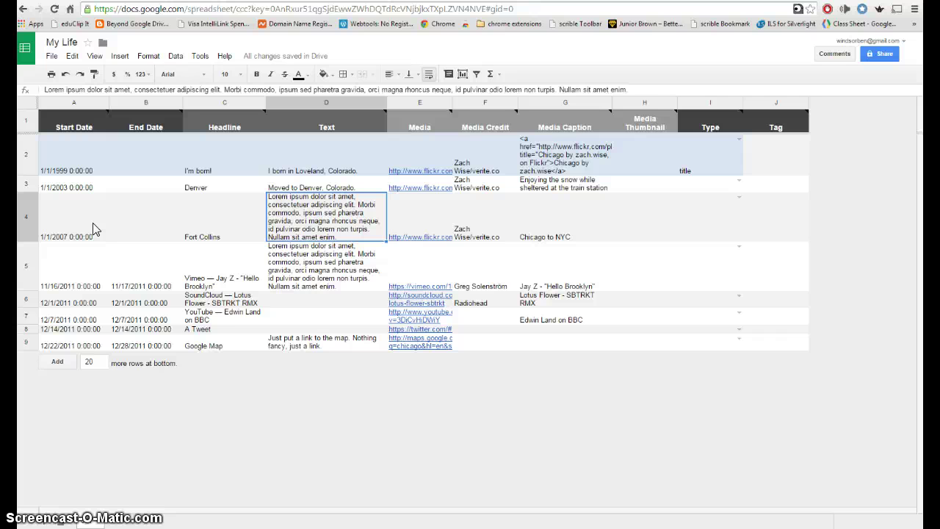
pyautogui.write('Moved to Fort')
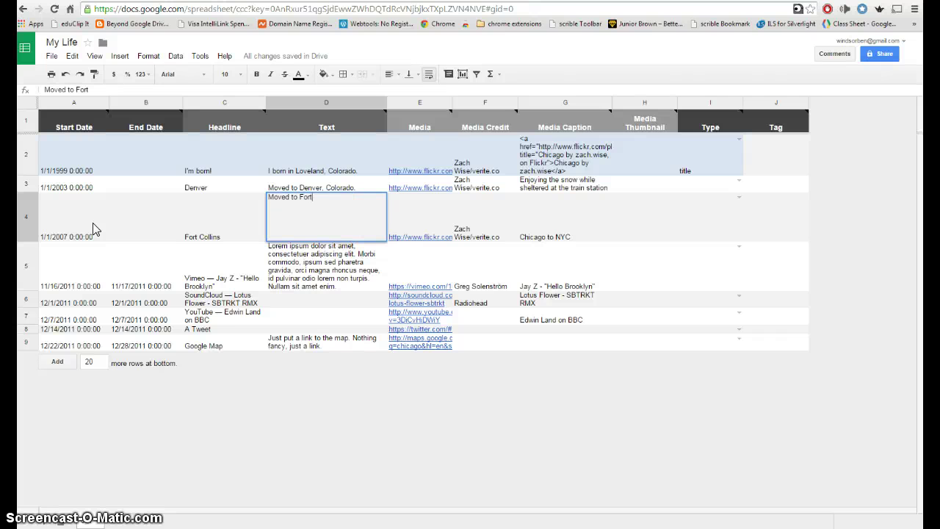
pyautogui.write(' Collins, Colorado.')
pyautogui.press('Return')
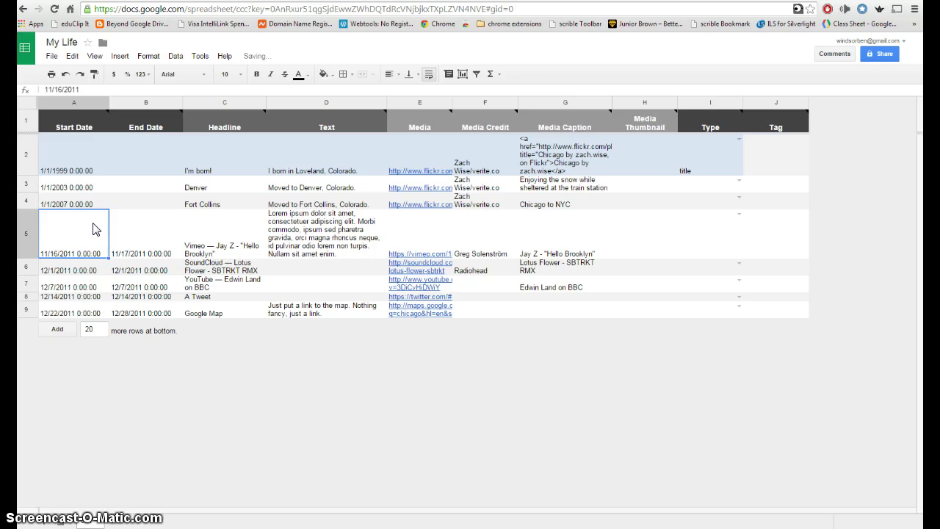
# Set row 5's start date to 9/11/2001 and clear its end date.
pyautogui.click(99, 248)
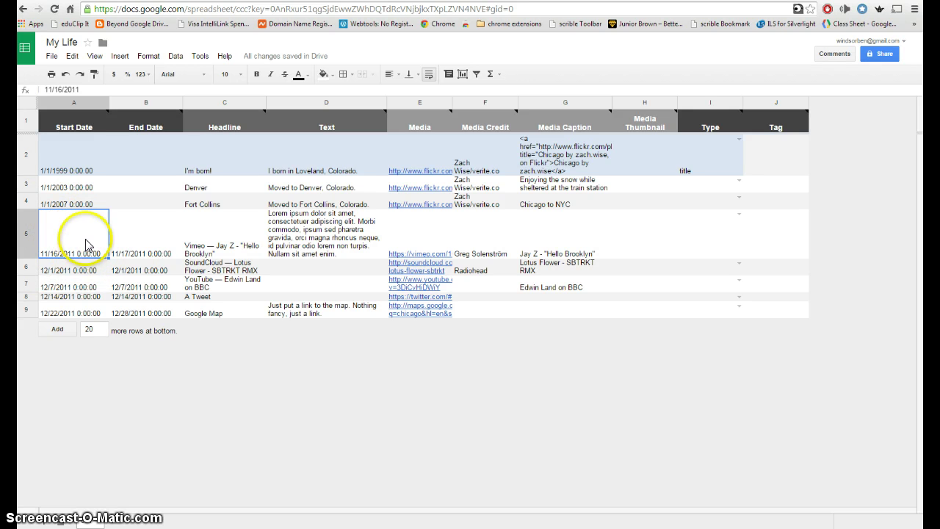
pyautogui.moveTo(95, 237)
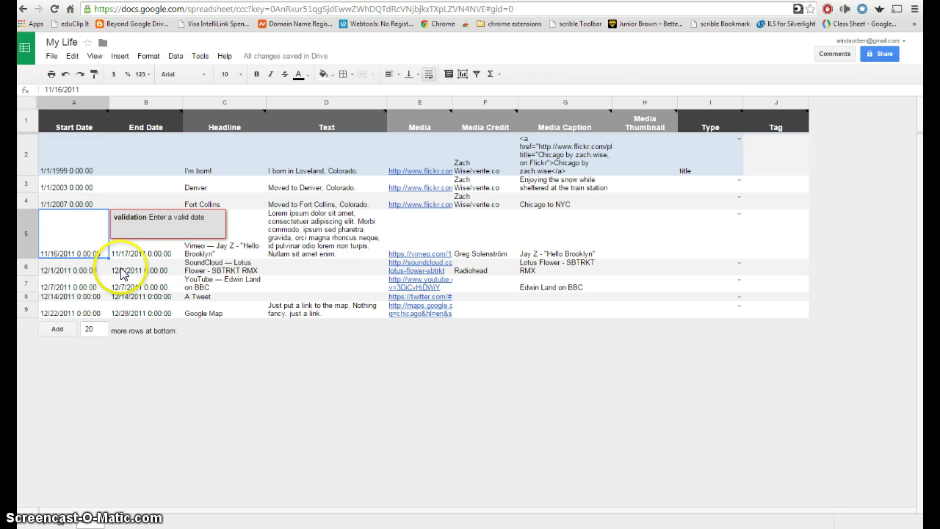
pyautogui.click(85, 244)
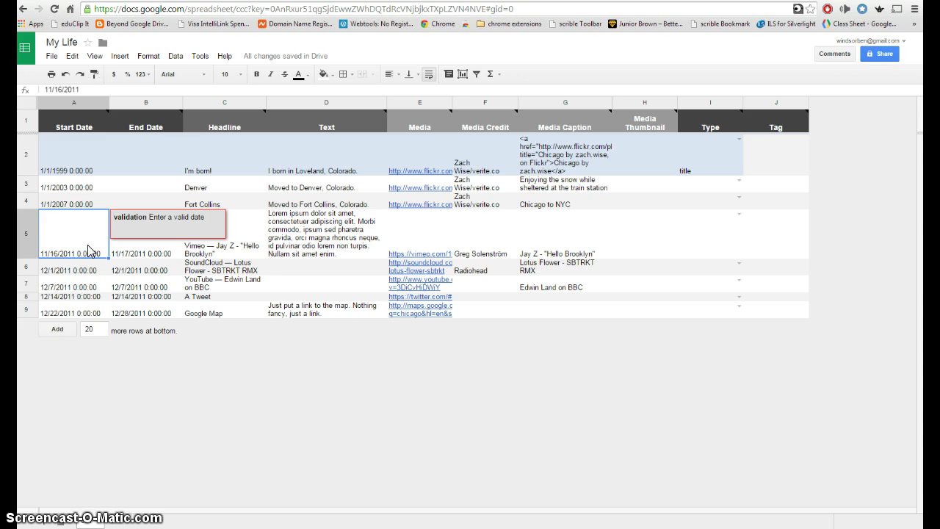
pyautogui.doubleClick(86, 248)
pyautogui.tripleClick(78, 214)
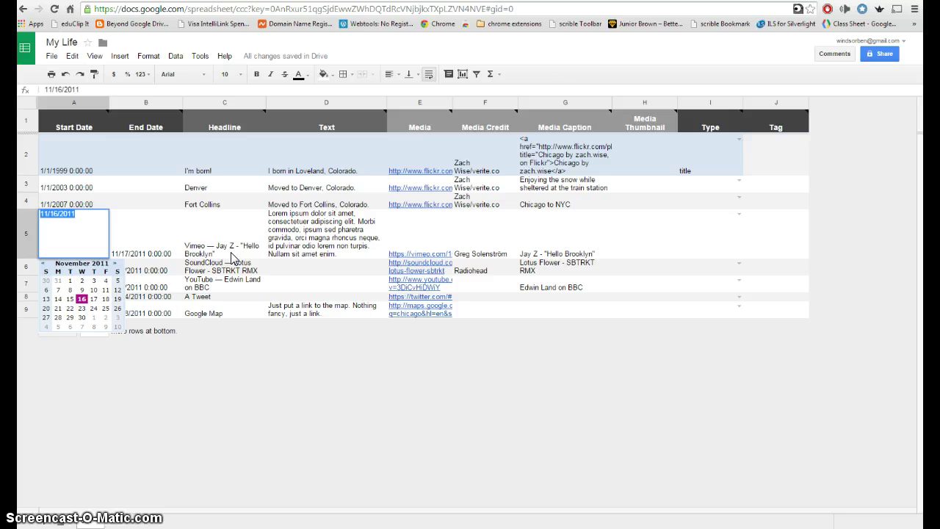
pyautogui.write('9')
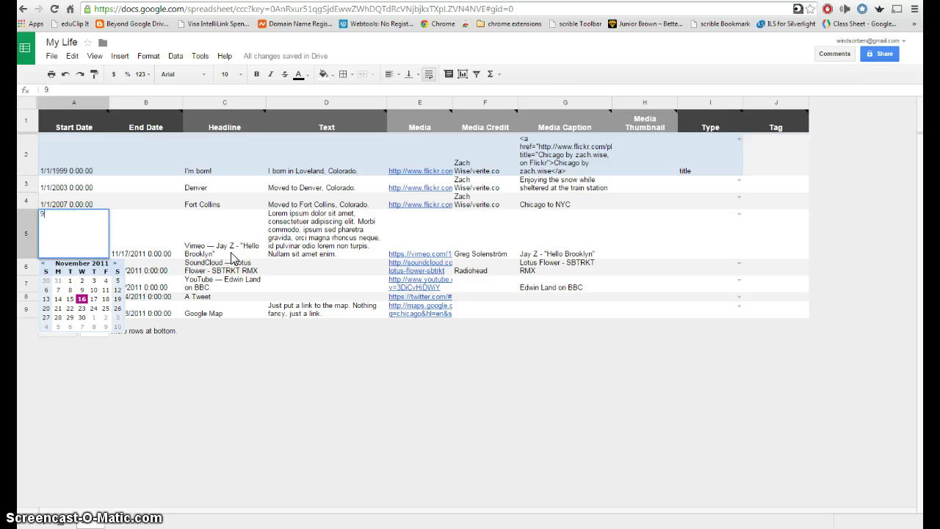
pyautogui.write('/11/2001')
pyautogui.press('Tab')
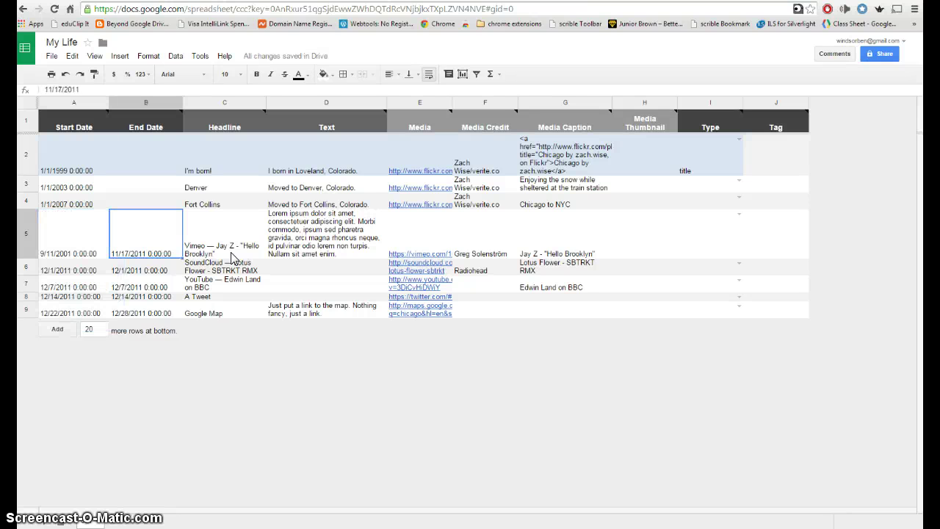
pyautogui.press('Delete')
# Give row 5 the headline 'Nive Eleven' and text 'Twin Towers fell on this date.'.
pyautogui.press('Tab')
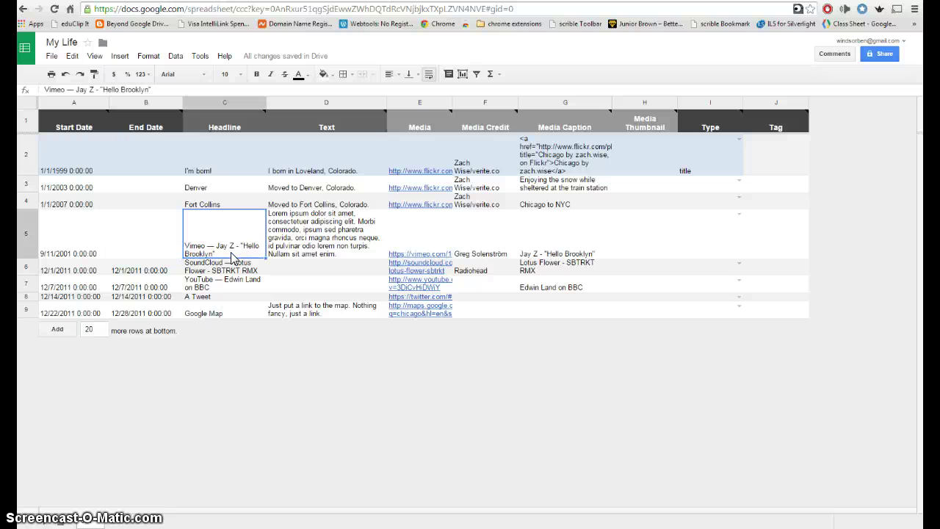
pyautogui.write('Nive Elo')
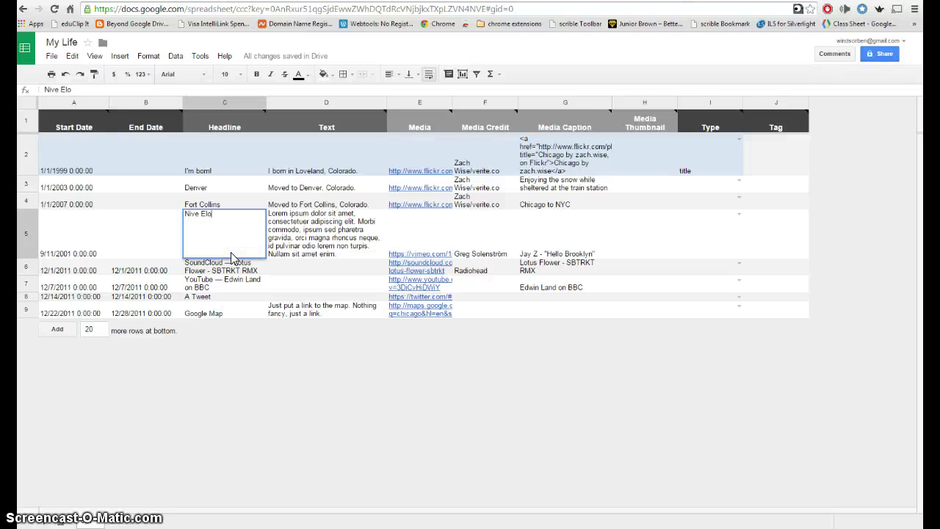
pyautogui.press('BackSpace')
pyautogui.write('even')
pyautogui.press('Tab')
pyautogui.write('Twin ')
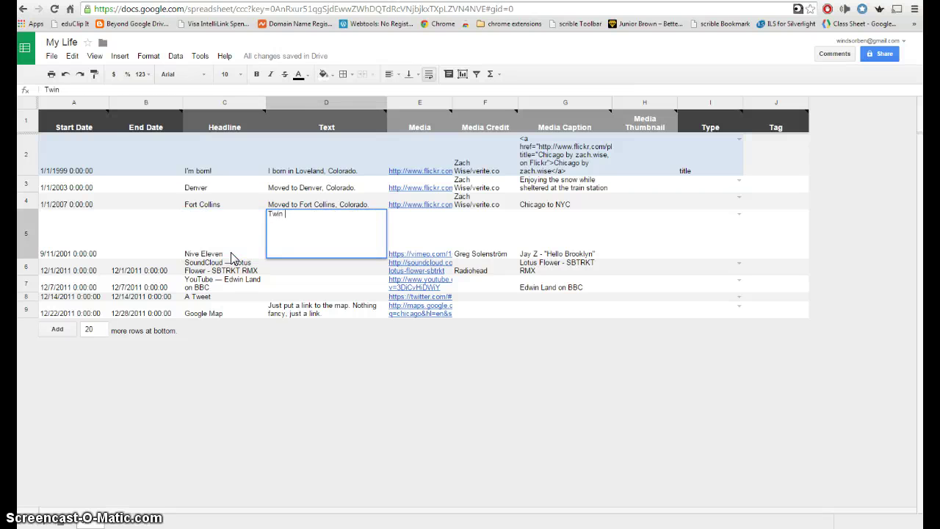
pyautogui.write('Towers fell on this')
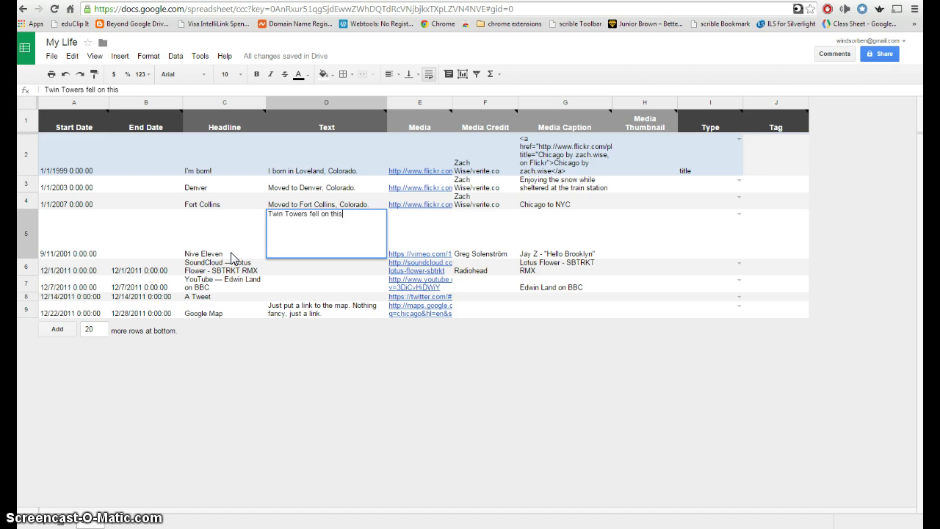
pyautogui.write(' date.')
pyautogui.press('Return')
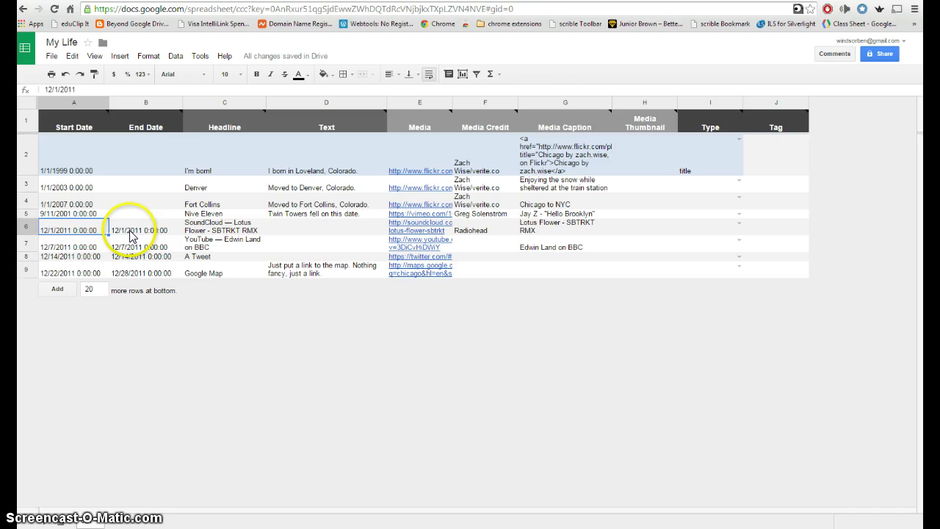
# Replace the A6 start date 12/1/2011 with 1/20/2009.
pyautogui.doubleClick(82, 230)
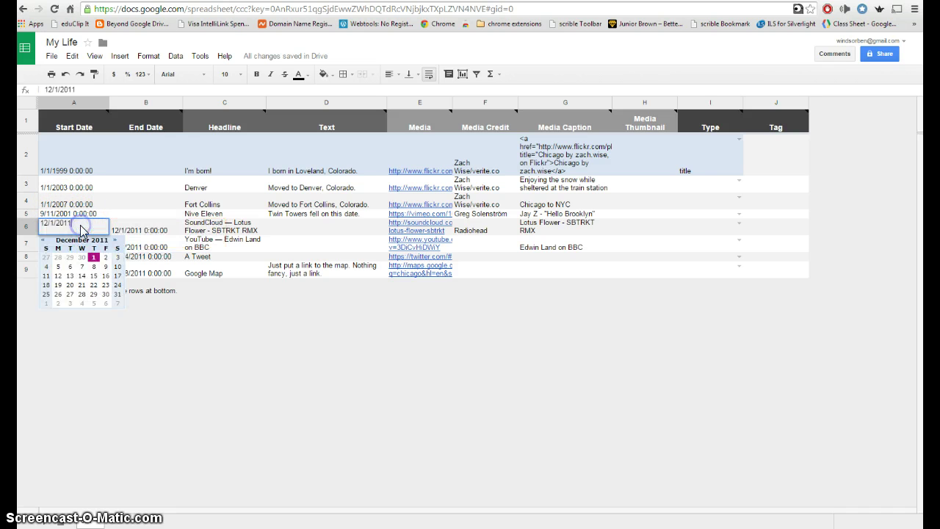
pyautogui.moveTo(73, 229); pyautogui.dragTo(25, 224)
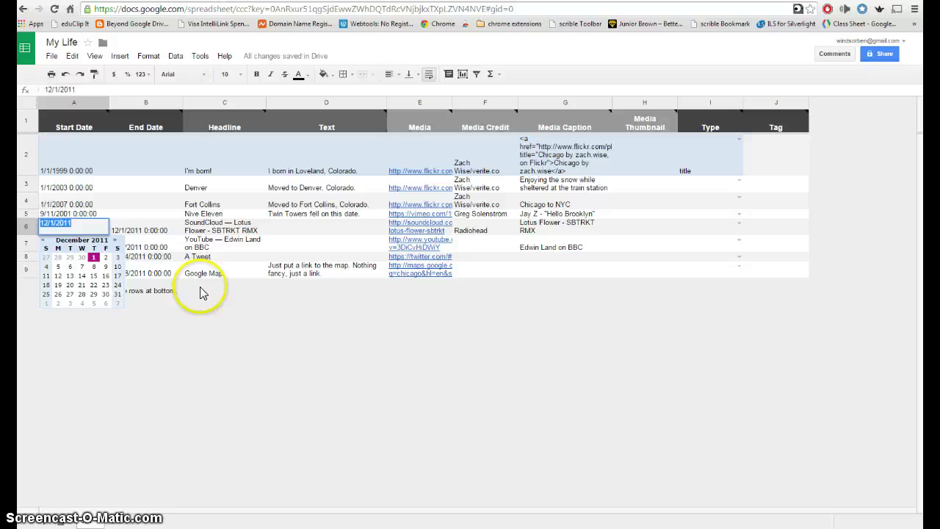
pyautogui.click(147, 229)
pyautogui.doubleClick(73, 228)
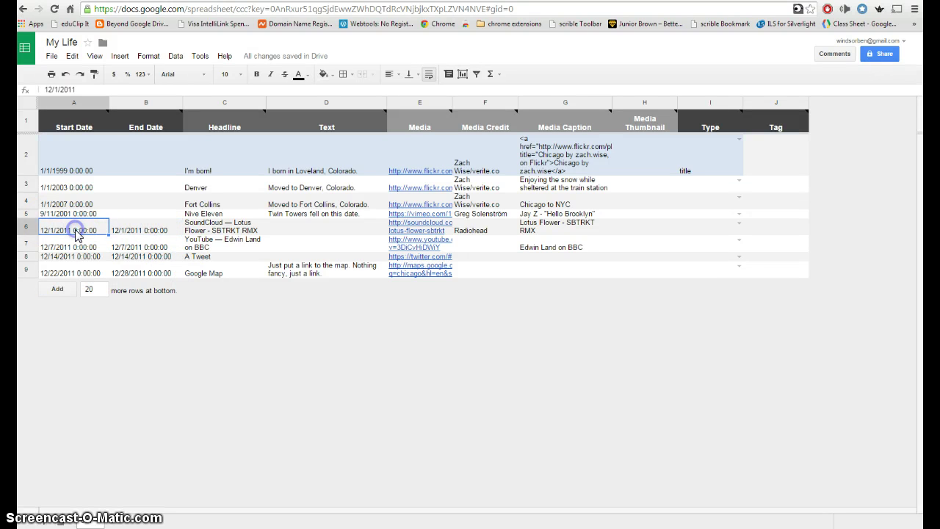
pyautogui.moveTo(77, 224); pyautogui.dragTo(33, 225)
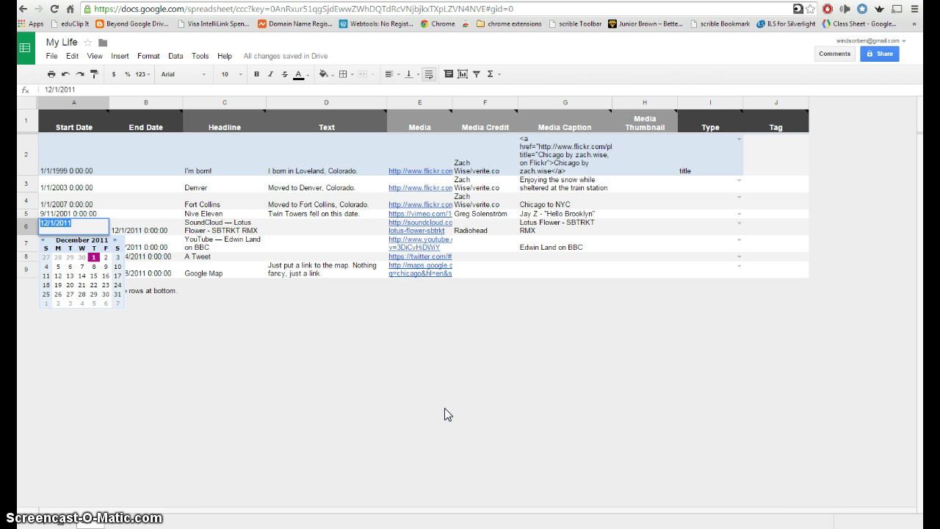
pyautogui.write('Obama')
pyautogui.press('BackSpace')
pyautogui.press('BackSpace')
pyautogui.press('BackSpace')
pyautogui.press('BackSpace')
pyautogui.press('BackSpace')
pyautogui.write('1/20/2009')
pyautogui.press('Tab')
# Clear row 6's end date and enter headline 'Obama' with text 'Obama takes office.'.
pyautogui.press('Delete')
pyautogui.press('Tab')
pyautogui.write('O')
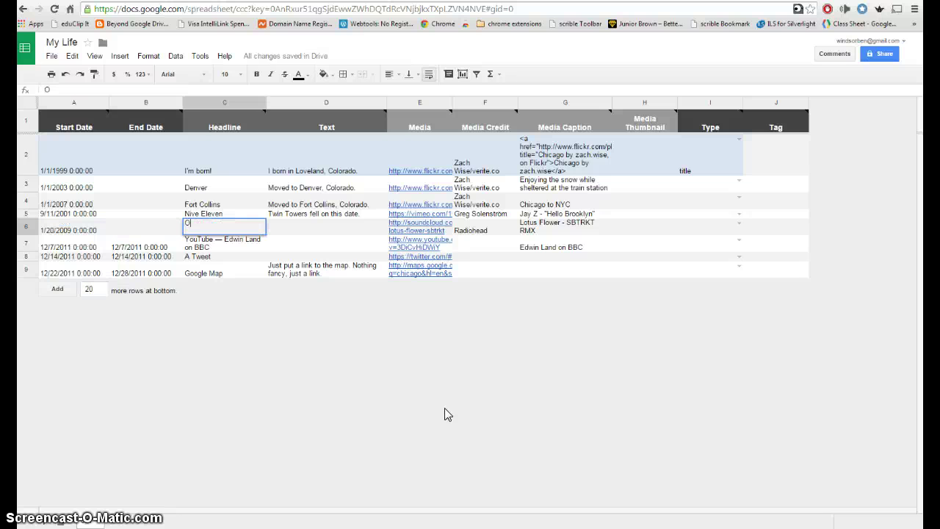
pyautogui.write('bama')
pyautogui.press('Tab')
pyautogui.write('Obama')
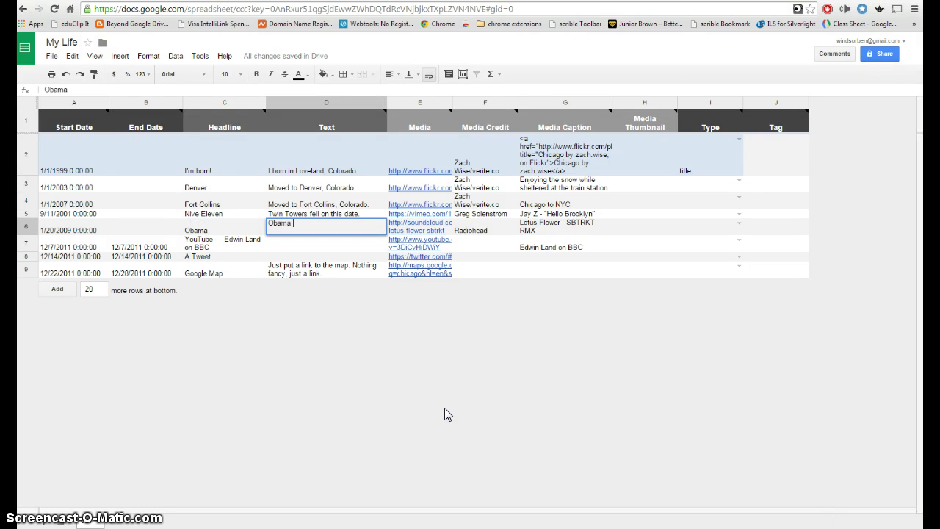
pyautogui.write(' takes office.')
pyautogui.press('Return')
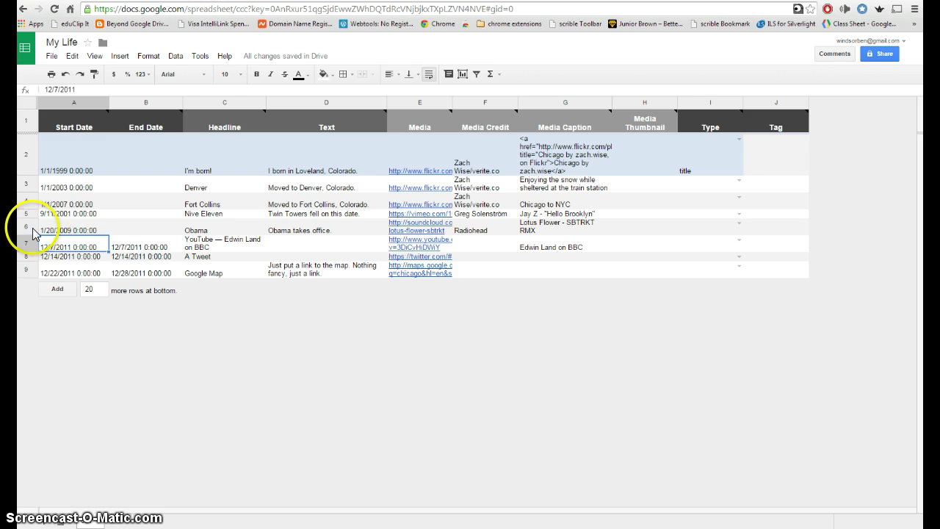
# Clear cells A7:H9, removing the Edwin Land on BBC, A Tweet and Google Map samples.
pyautogui.moveTo(48, 248); pyautogui.dragTo(637, 267)
pyautogui.press('Delete')
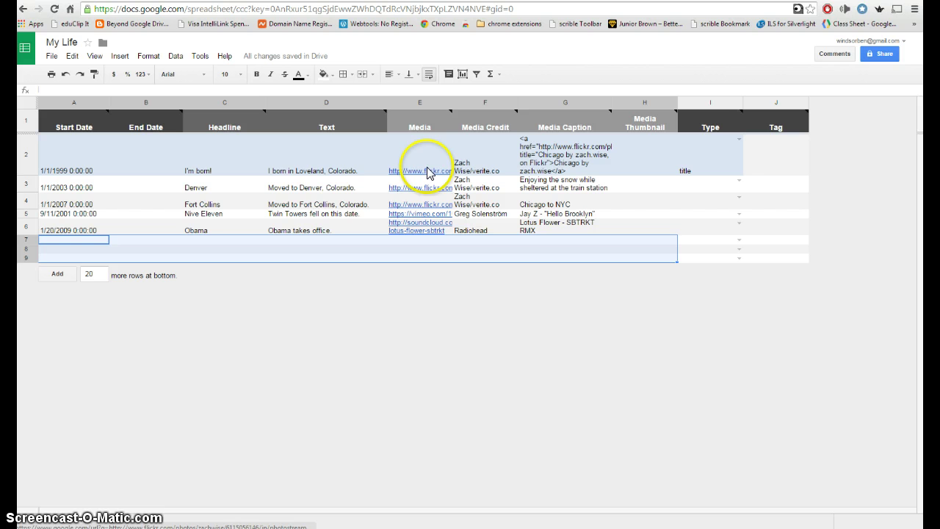
# Dock the spreadsheet on the left half and put a new browser window on the right.
pyautogui.moveTo(637, 119)
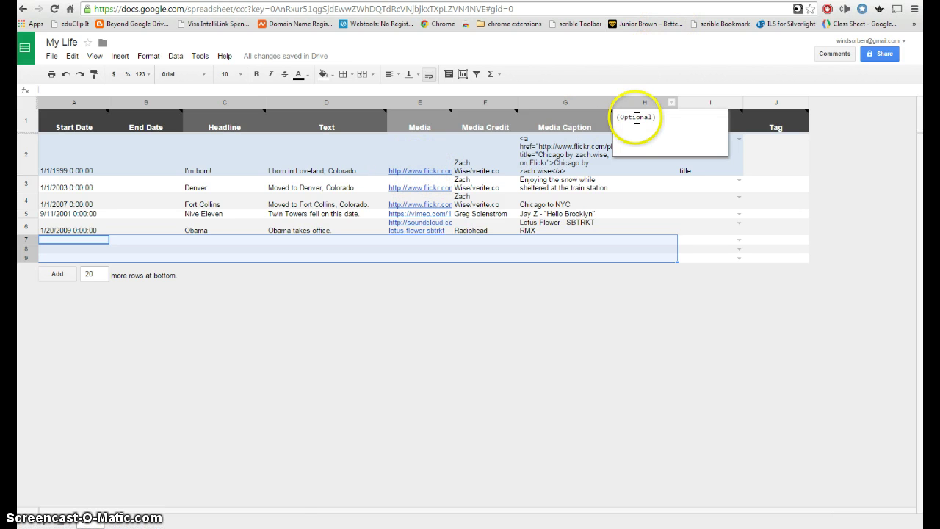
pyautogui.moveTo(514, 3); pyautogui.dragTo(17, 8)
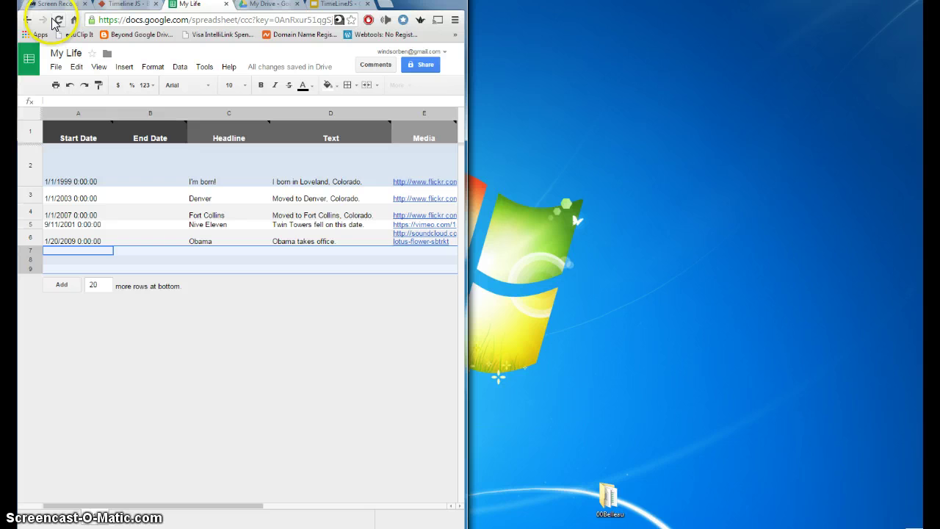
pyautogui.click(383, 4)
pyautogui.moveTo(339, 4); pyautogui.dragTo(939, 287)
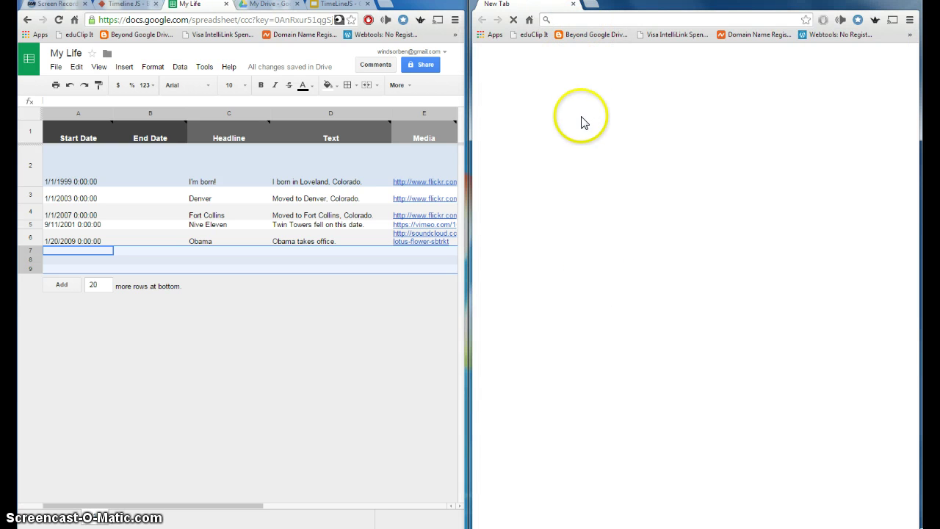
# Search Google Images for 'Loveland colorado' and copy the mountain-lake photo's image address.
pyautogui.write('Lo')
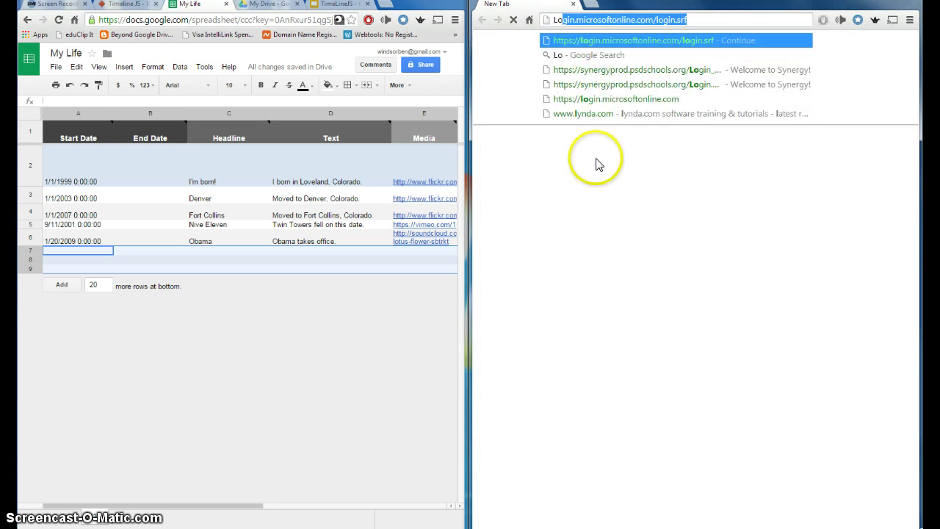
pyautogui.write('veland colo')
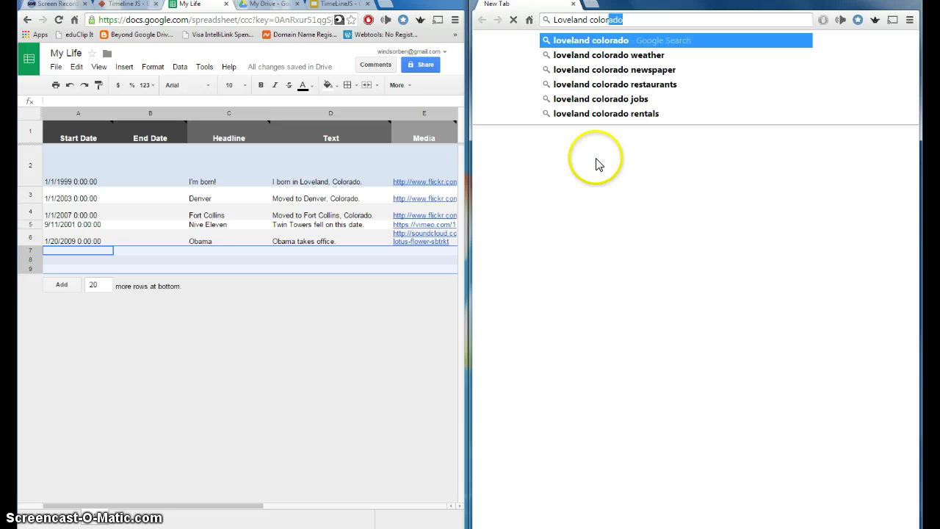
pyautogui.press('Return')
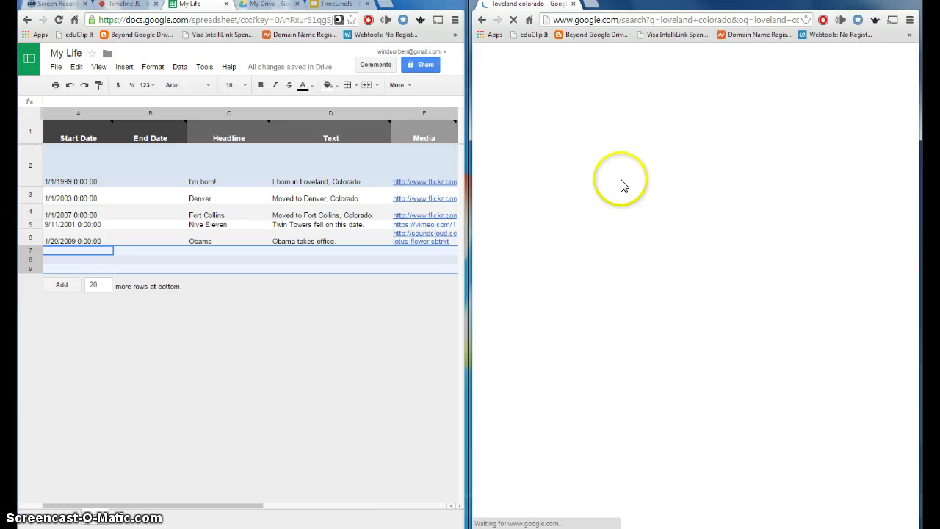
pyautogui.click(617, 93)
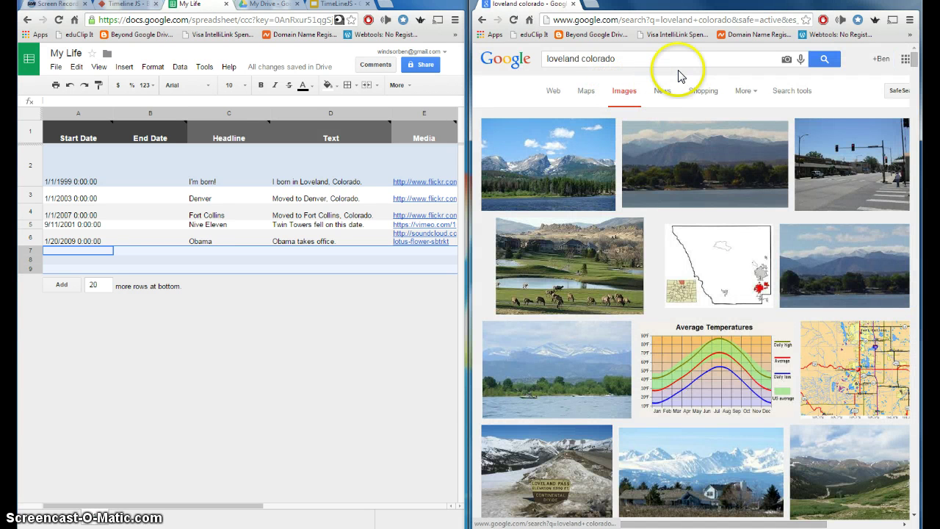
pyautogui.click(567, 172)
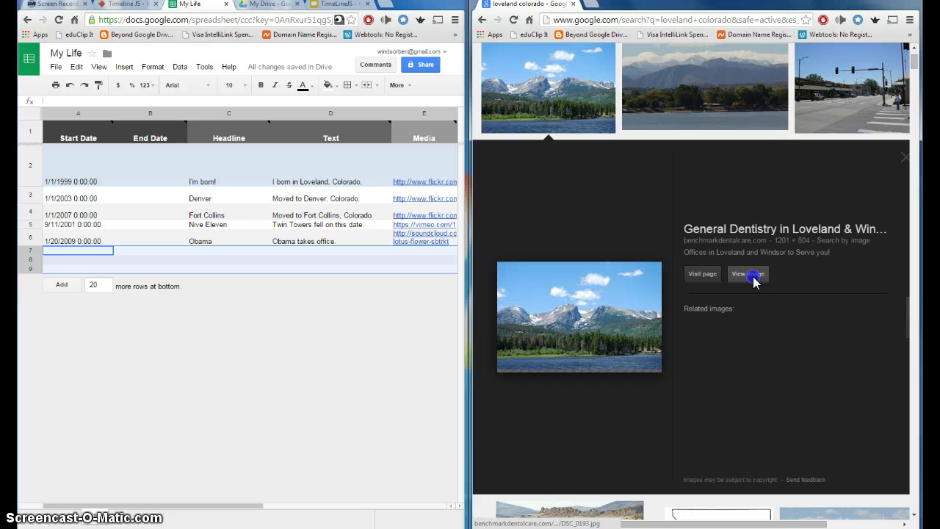
pyautogui.click(753, 277)
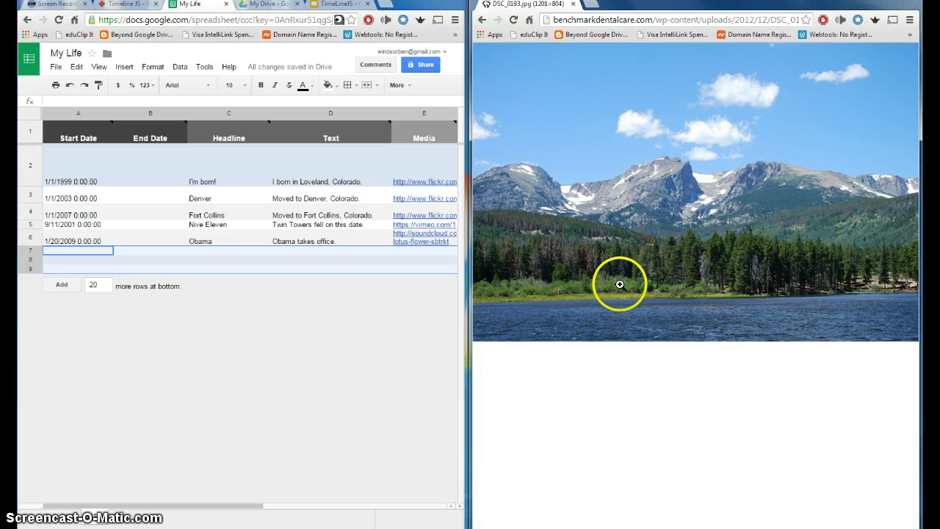
pyautogui.rightClick(603, 171)
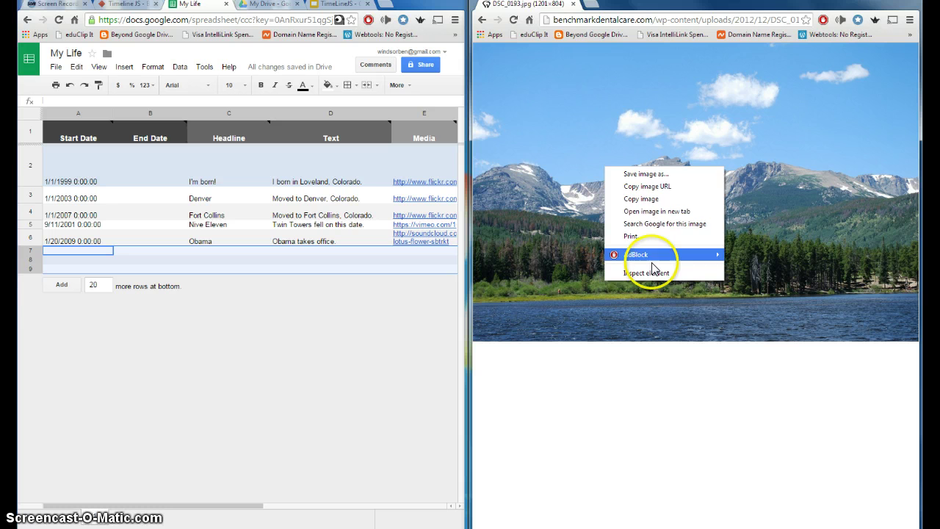
pyautogui.click(665, 186)
pyautogui.click(696, 21)
pyautogui.rightClick(698, 22)
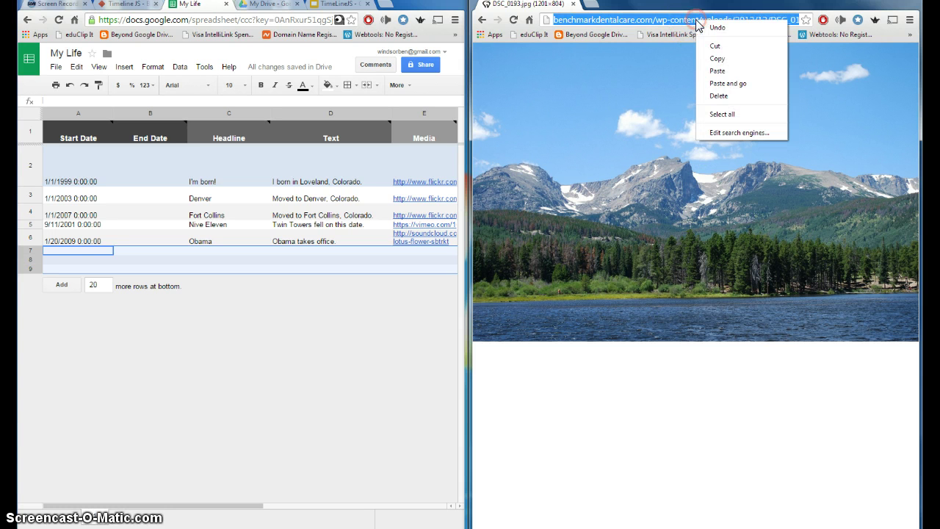
pyautogui.click(713, 59)
# Paste the DSC_0193.jpg image link into E2, replacing the sample Flickr link.
pyautogui.click(321, 356)
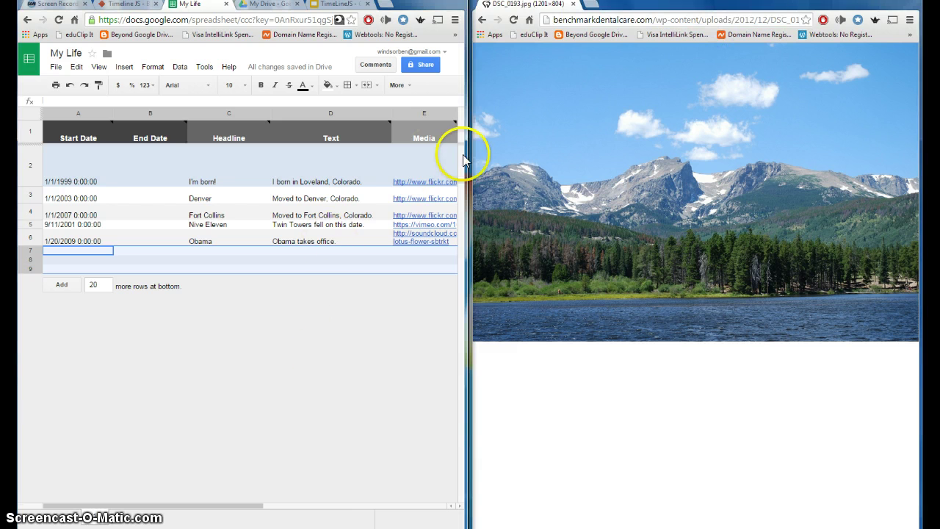
pyautogui.click(421, 179)
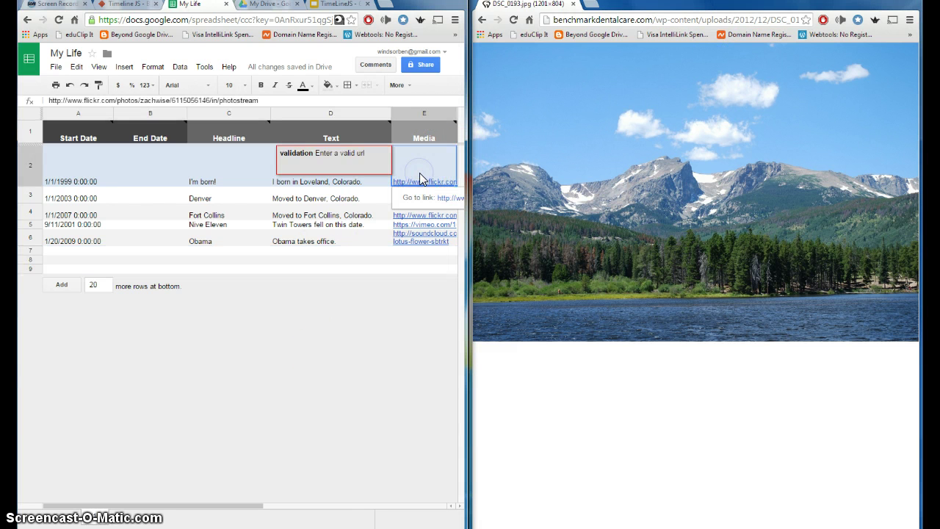
pyautogui.hotkey('ctrl', 'v')
pyautogui.click(421, 331)
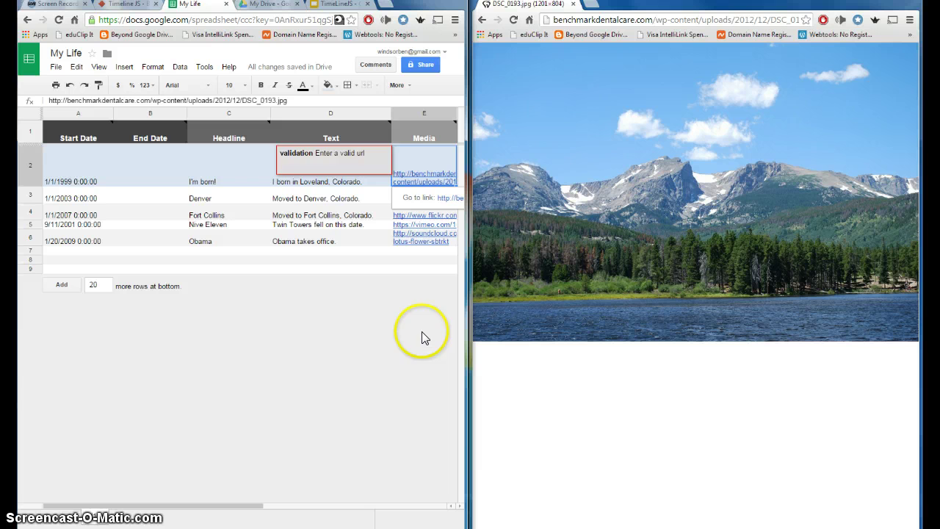
pyautogui.click(414, 181)
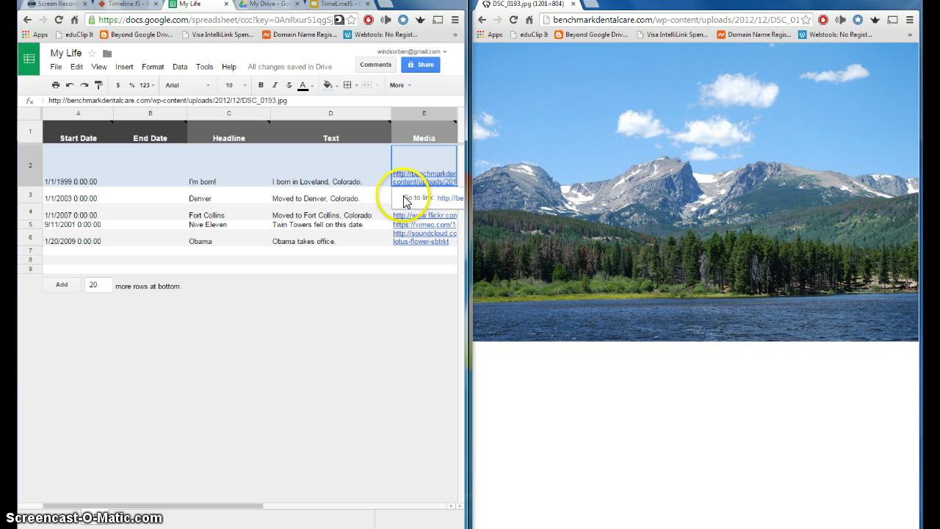
pyautogui.click(311, 199)
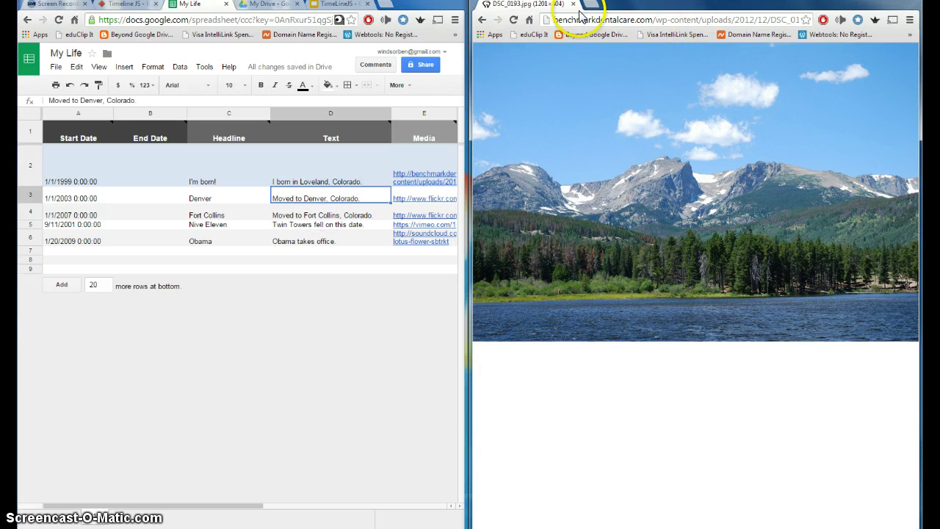
# Find a Denver, Colorado skyline photo in Google Images and copy its image address.
pyautogui.moveTo(558, 18); pyautogui.dragTo(869, 8)
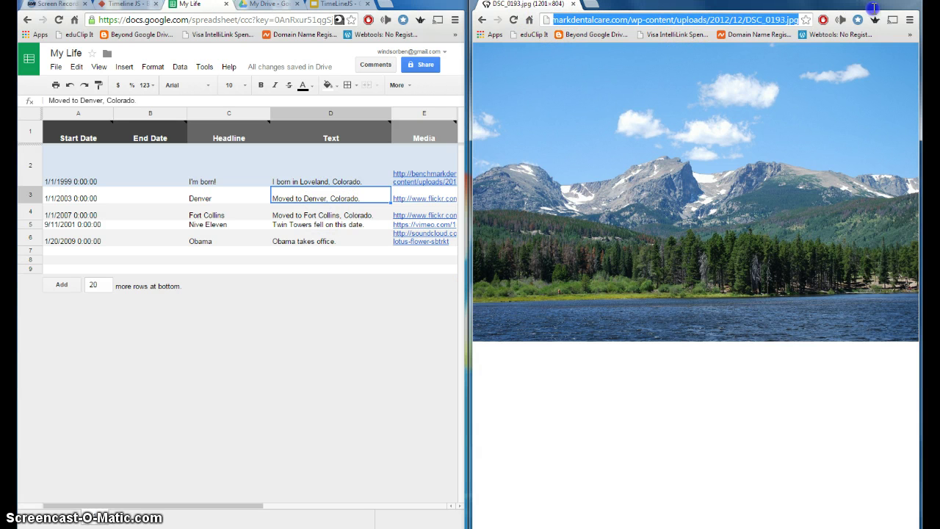
pyautogui.write('denver col')
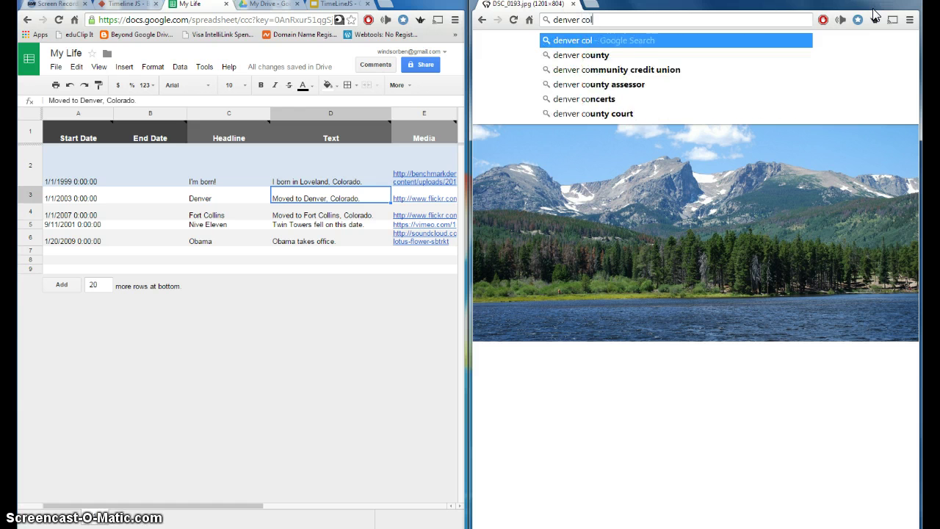
pyautogui.write('orado')
pyautogui.press('Return')
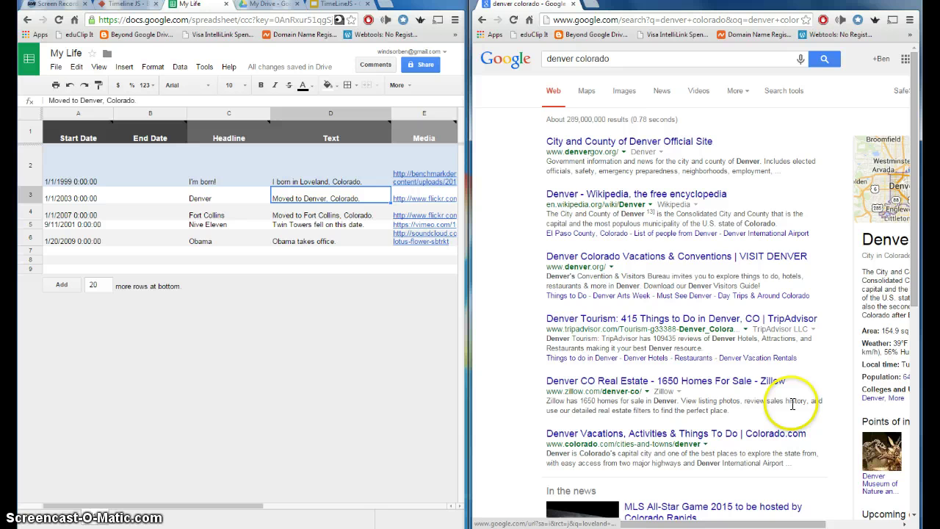
pyautogui.click(632, 92)
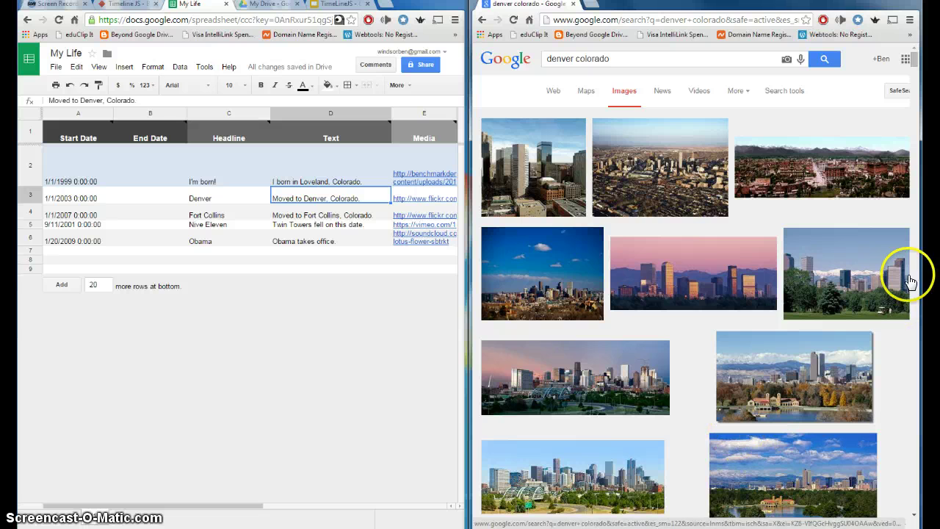
pyautogui.click(839, 277)
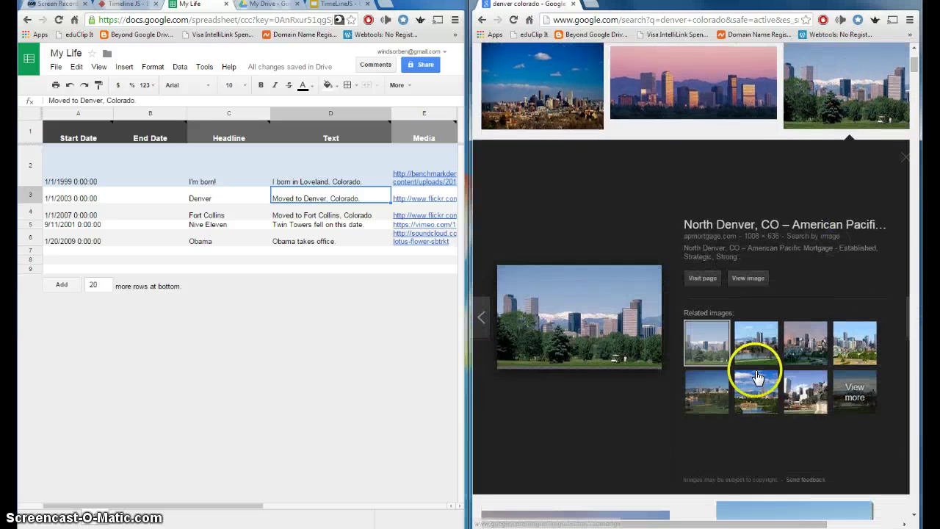
pyautogui.click(752, 284)
pyautogui.rightClick(675, 193)
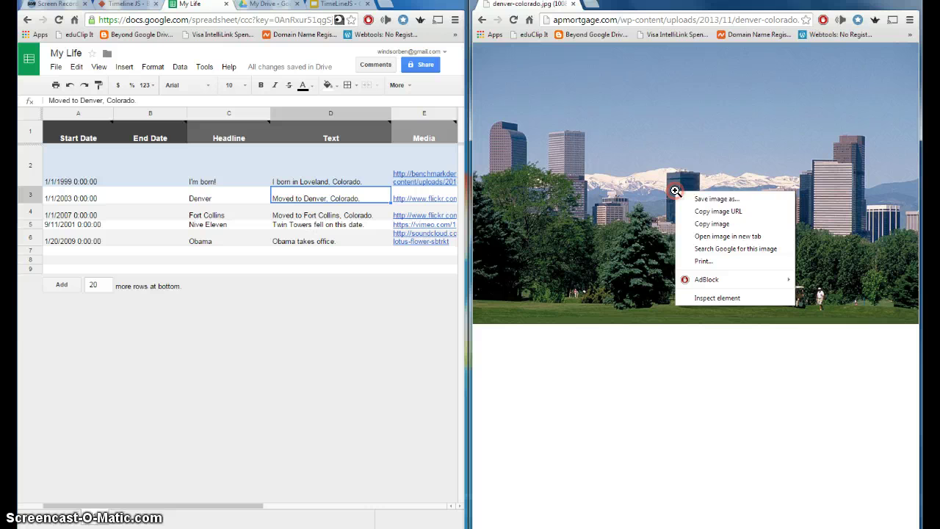
pyautogui.click(691, 211)
pyautogui.click(688, 24)
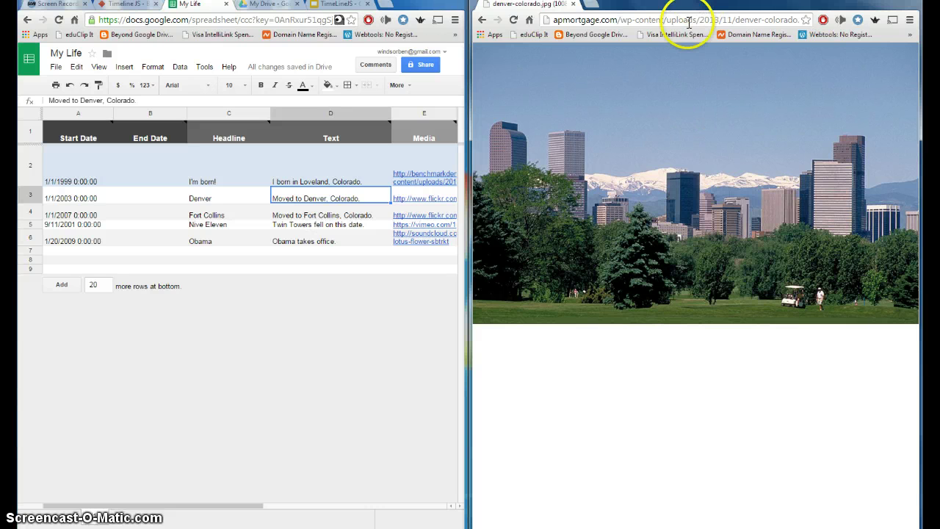
pyautogui.rightClick(688, 24)
pyautogui.click(703, 60)
# Paste the Denver skyline image link into cell E3 and dismiss the validation note.
pyautogui.click(363, 309)
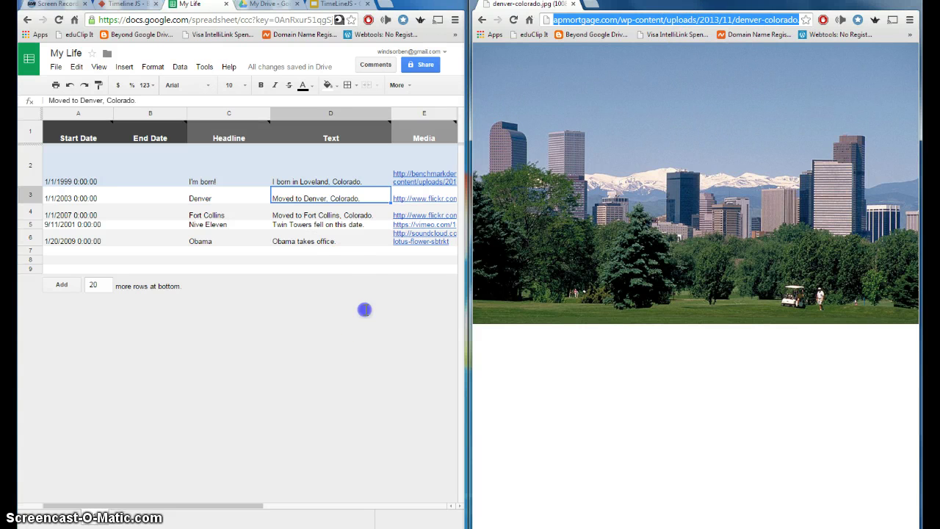
pyautogui.click(432, 200)
pyautogui.rightClick(432, 195)
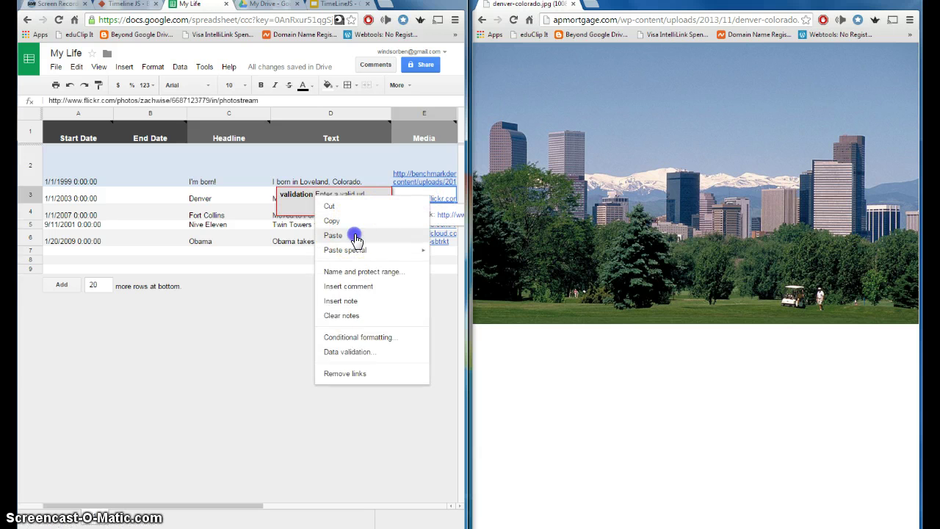
pyautogui.click(357, 235)
pyautogui.click(401, 316)
pyautogui.click(360, 222)
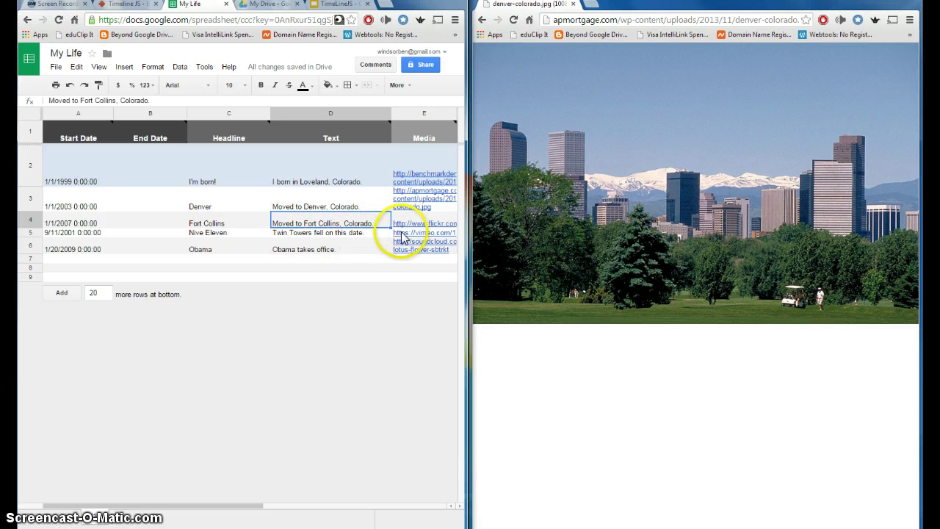
# Copy the URL of the YouTube video 'Nine Eleven IS the LitmusTest' and paste it over E5's Vimeo link.
pyautogui.click(637, 20)
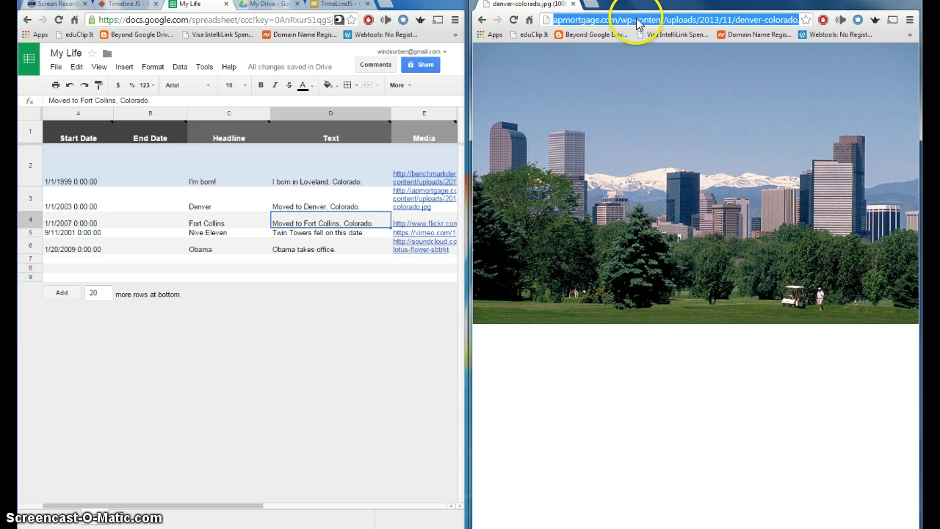
pyautogui.write('nine')
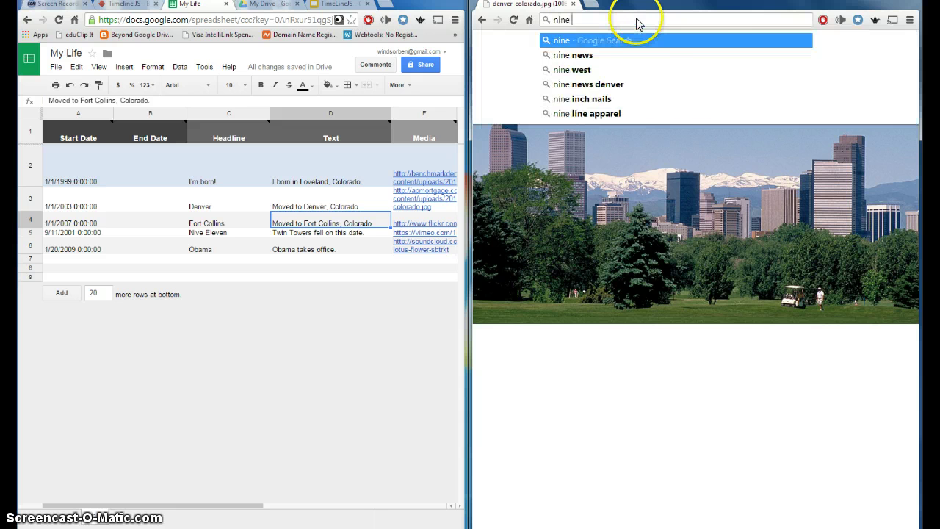
pyautogui.write(' eleven')
pyautogui.press('Return')
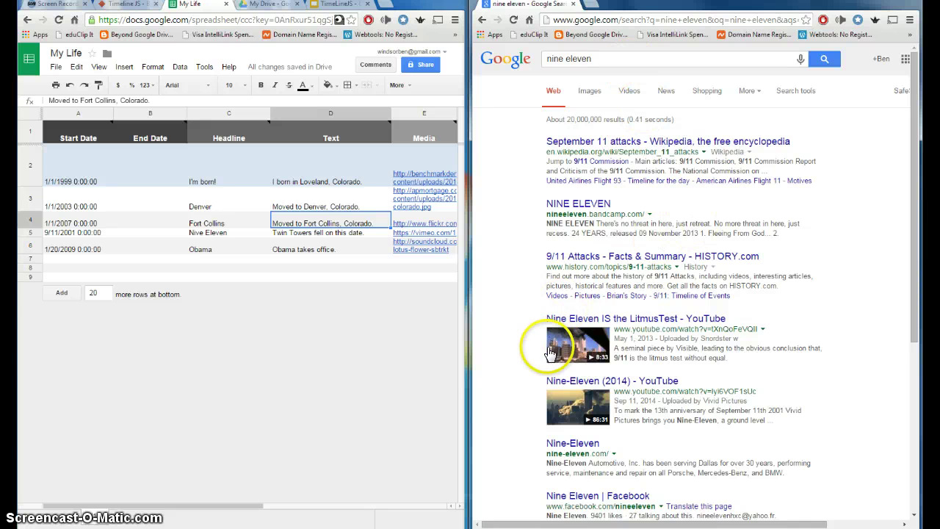
pyautogui.click(639, 321)
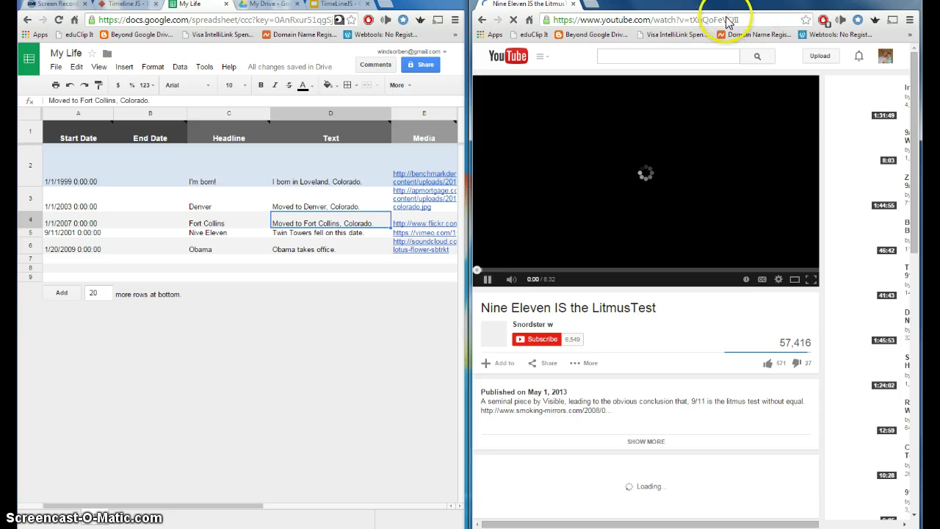
pyautogui.click(727, 22)
pyautogui.rightClick(771, 20)
pyautogui.click(786, 56)
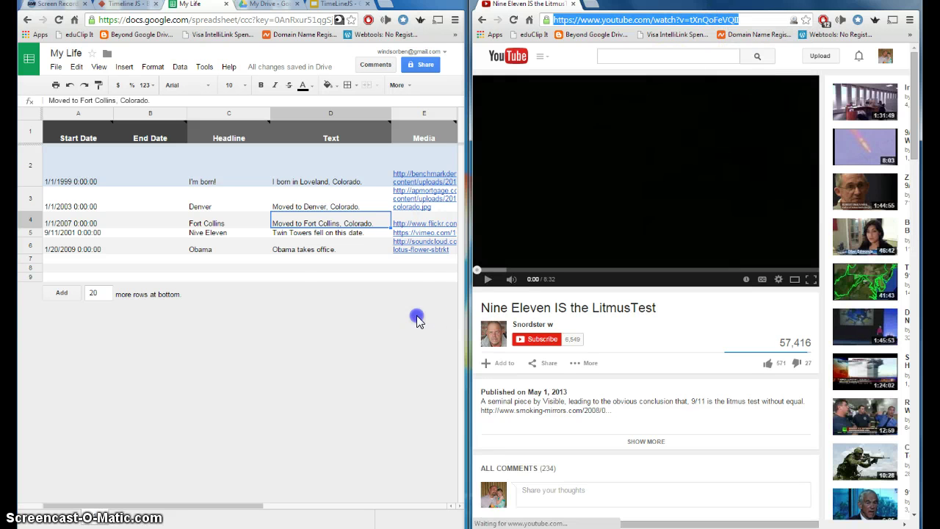
pyautogui.rightClick(414, 233)
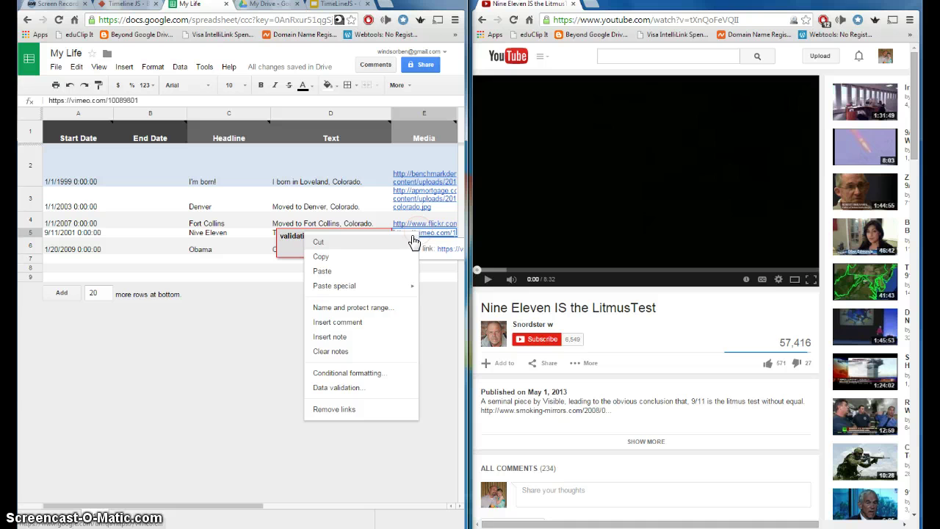
pyautogui.click(346, 271)
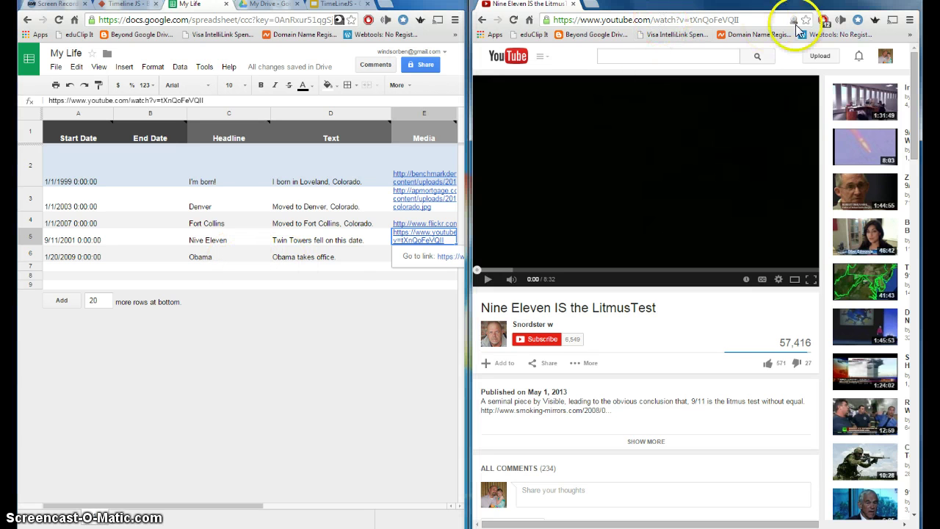
# Search 'obama' and copy the address of the Barack Obama Wikipedia article.
pyautogui.click(724, 20)
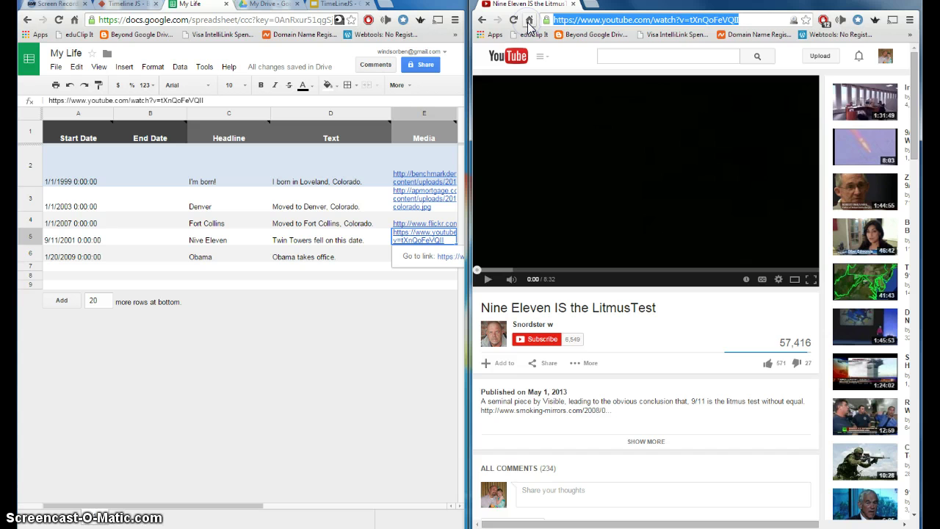
pyautogui.write('oba')
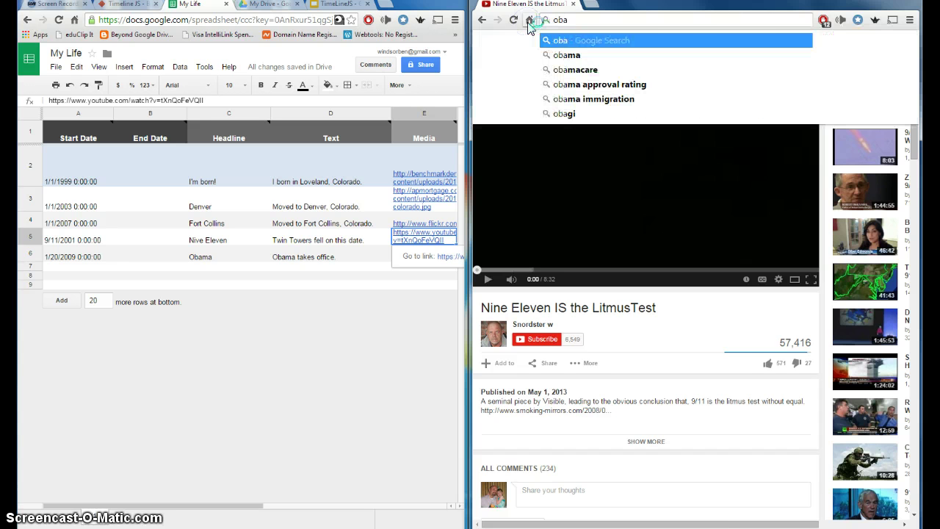
pyautogui.write('ma')
pyautogui.press('Return')
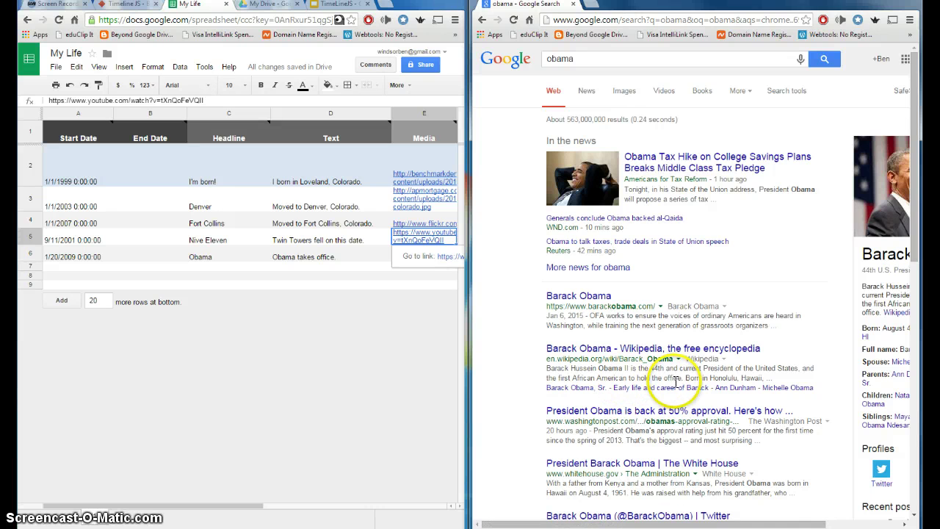
pyautogui.click(643, 353)
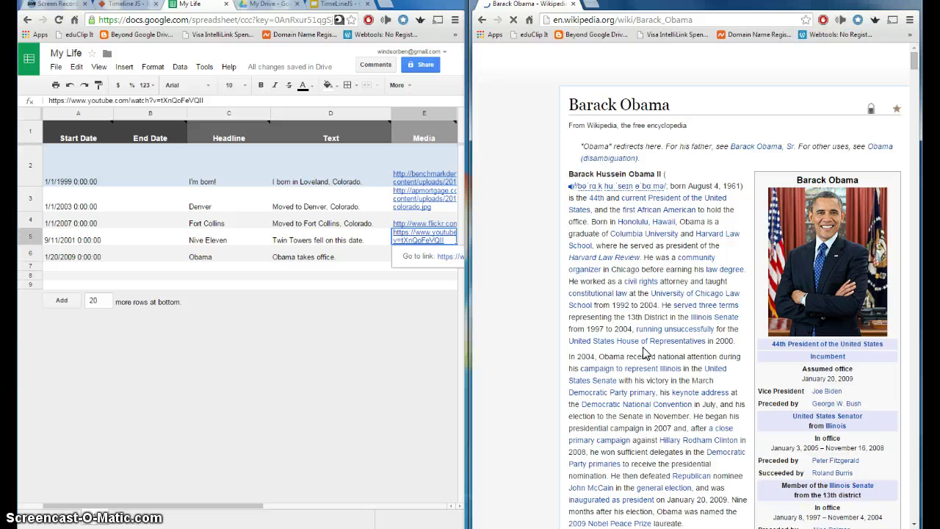
pyautogui.click(675, 22)
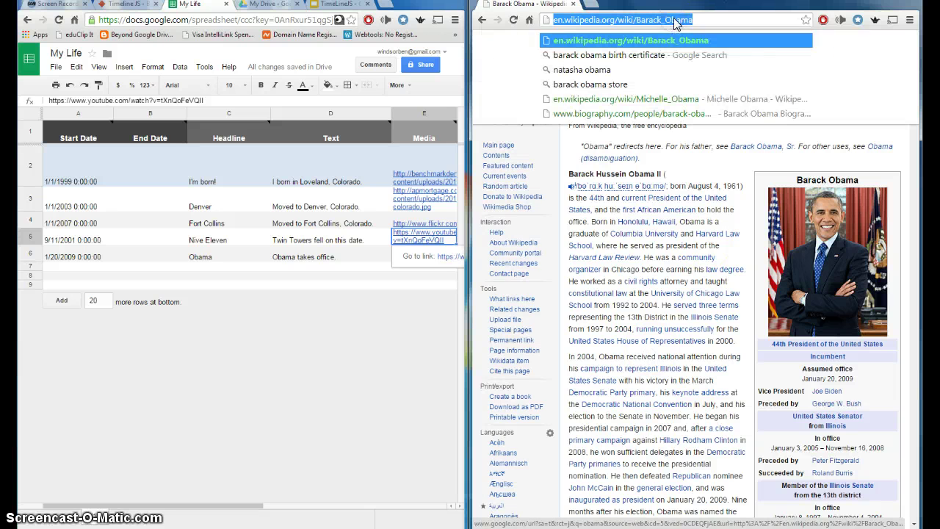
pyautogui.rightClick(676, 22)
pyautogui.click(686, 58)
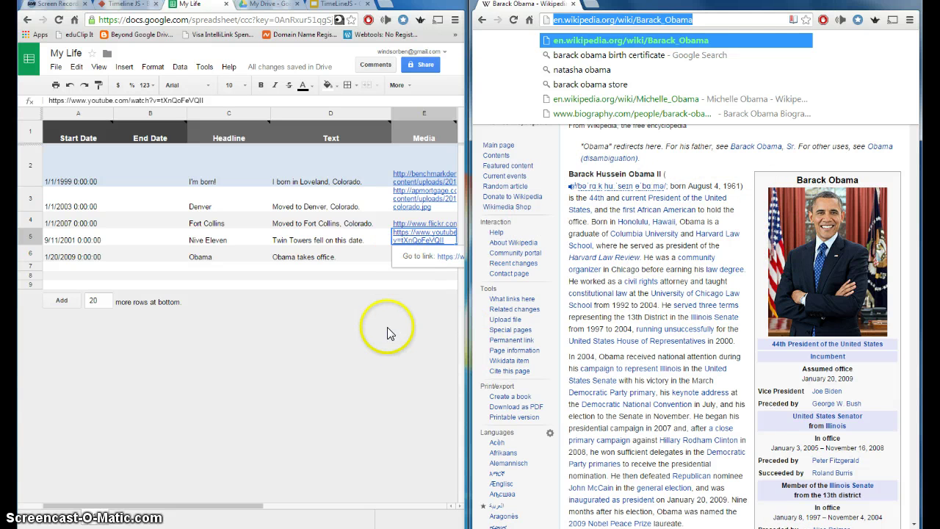
# Paste the Wikipedia Barack_Obama link into the Obama row's Media cell E6.
pyautogui.click(398, 300)
pyautogui.click(353, 257)
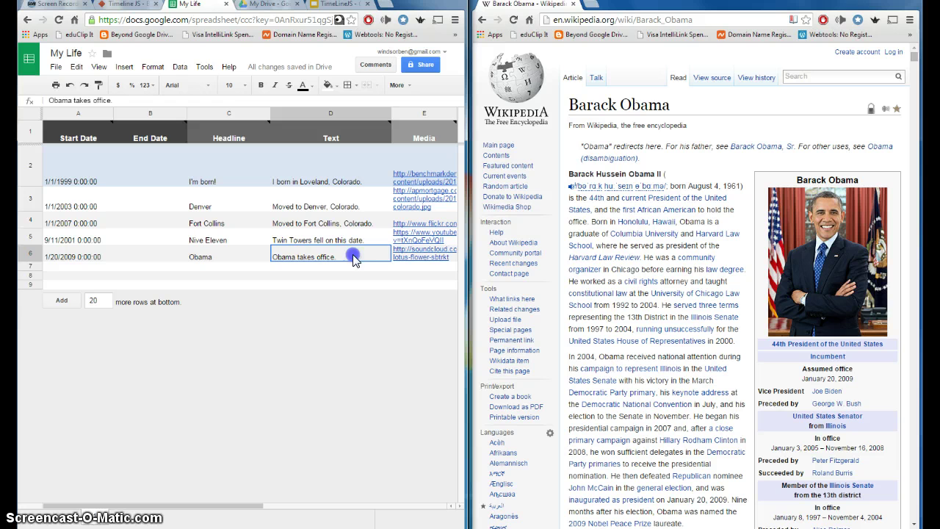
pyautogui.rightClick(396, 259)
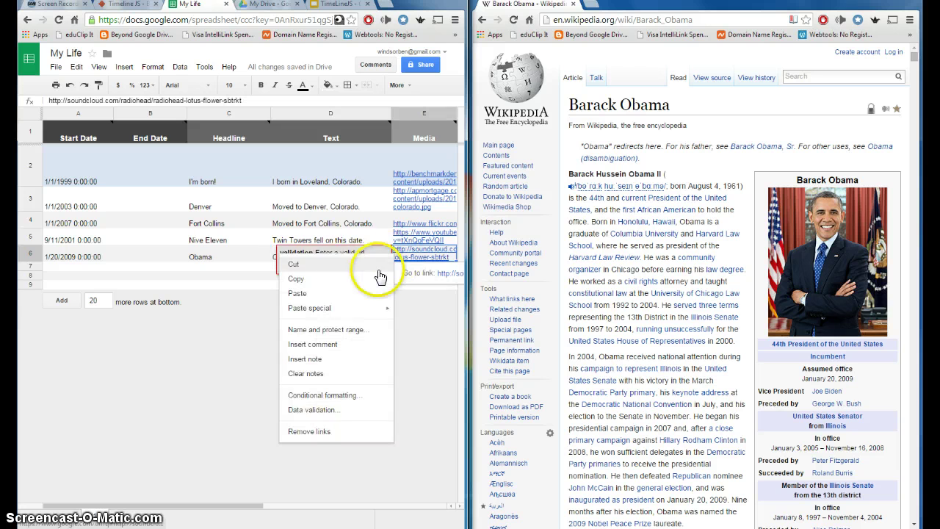
pyautogui.click(322, 295)
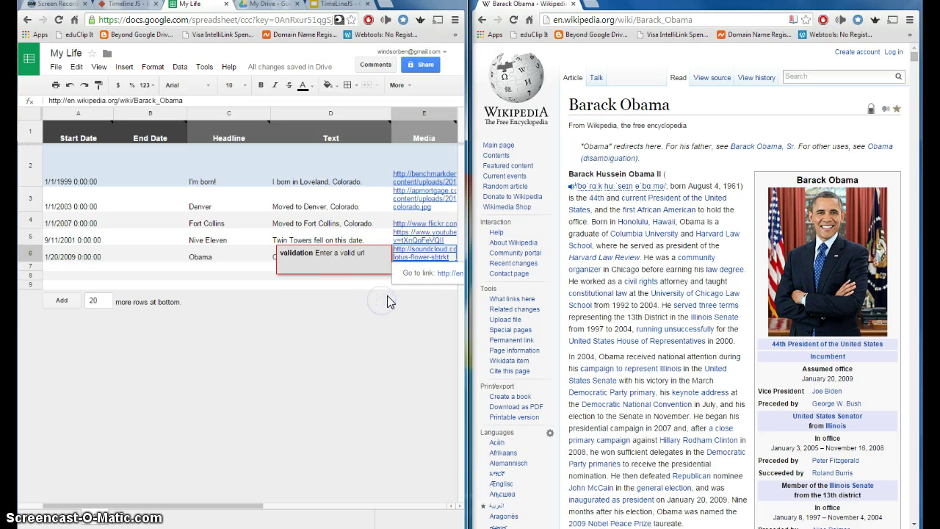
# Search 'fort collins colorado' in a new tab and open its Google Maps map in a separate window.
pyautogui.click(320, 224)
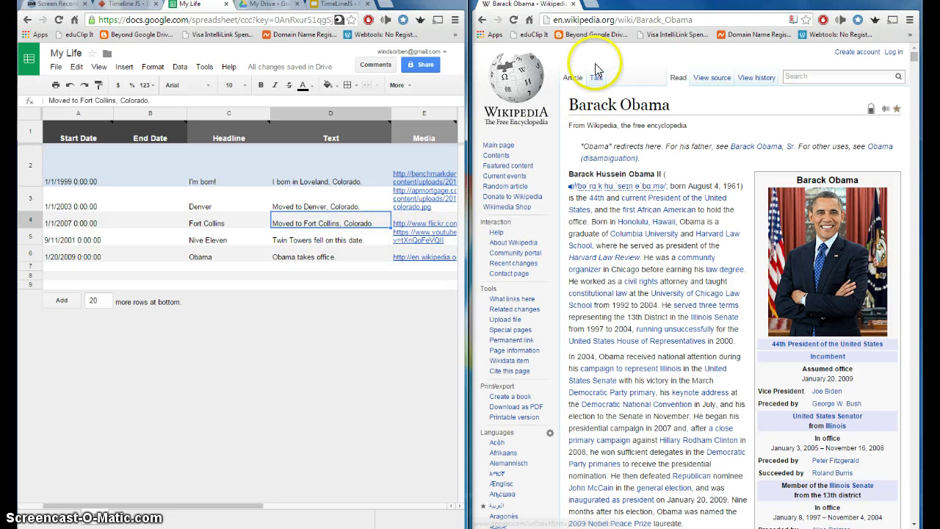
pyautogui.click(584, 4)
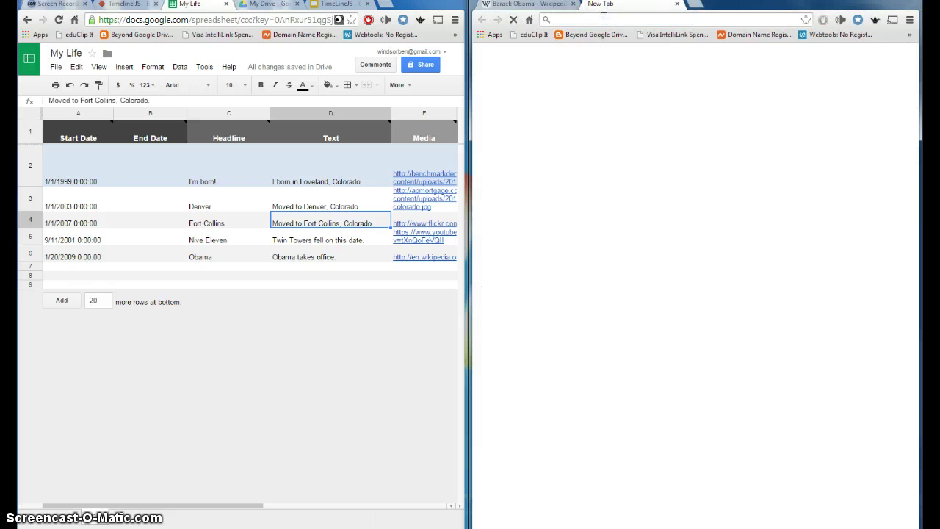
pyautogui.write('fort collins')
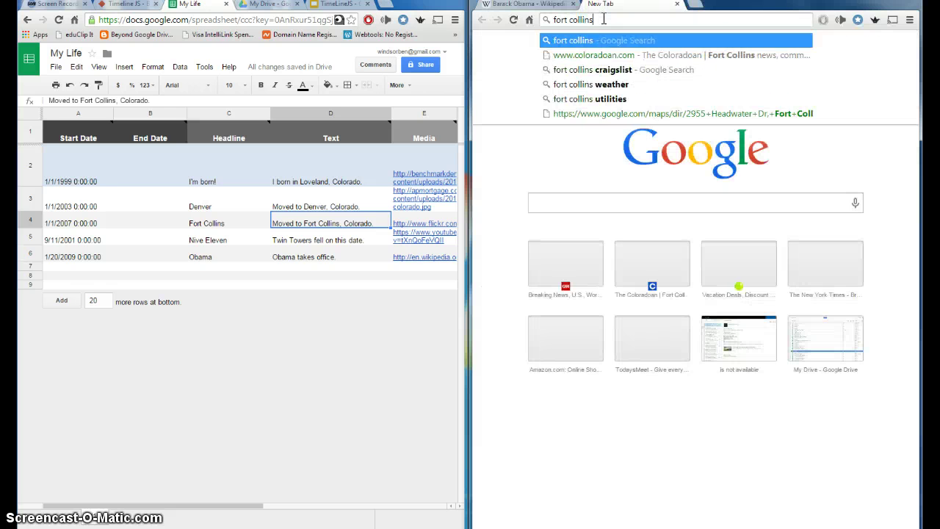
pyautogui.write(' colorado')
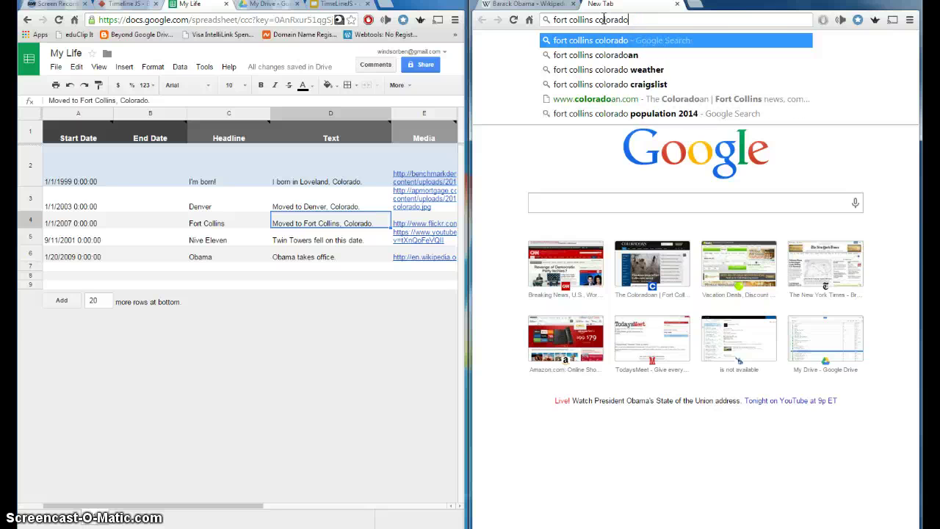
pyautogui.press('Return')
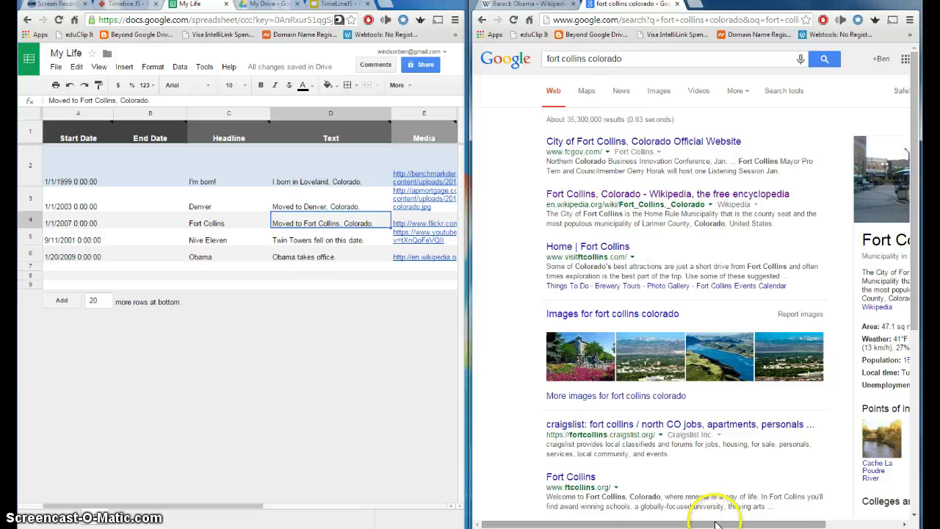
pyautogui.click(879, 523)
pyautogui.click(888, 170)
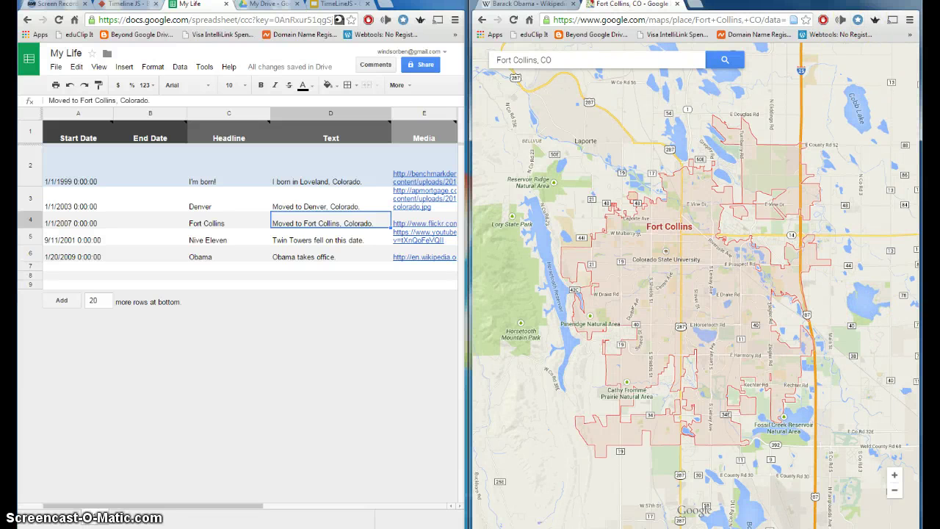
pyautogui.moveTo(867, 6); pyautogui.dragTo(413, 6)
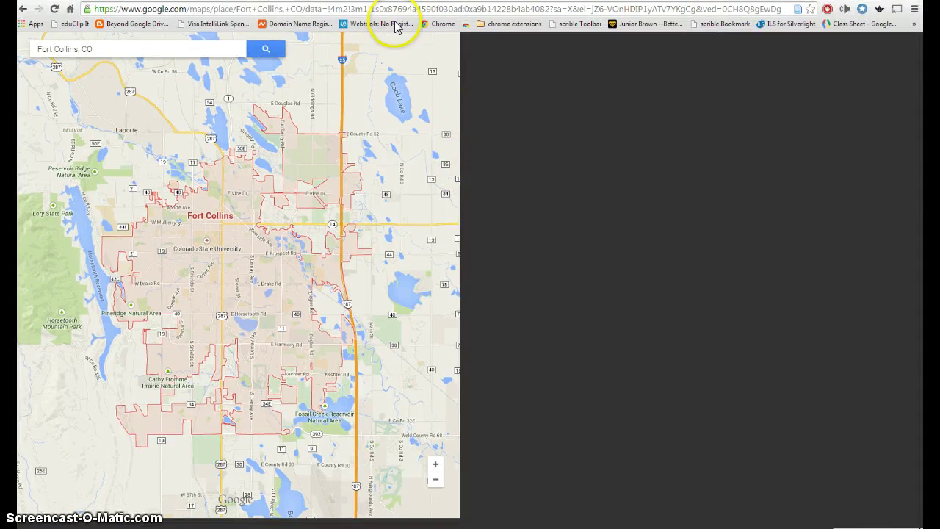
# Maximize the Fort Collins map, clear its search, and copy the map's iframe embed code.
pyautogui.doubleClick(382, 4)
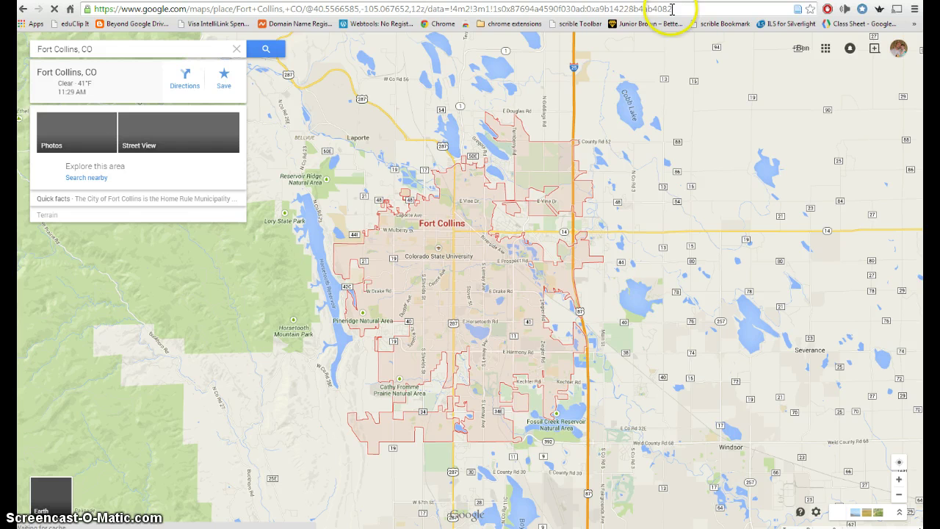
pyautogui.click(237, 48)
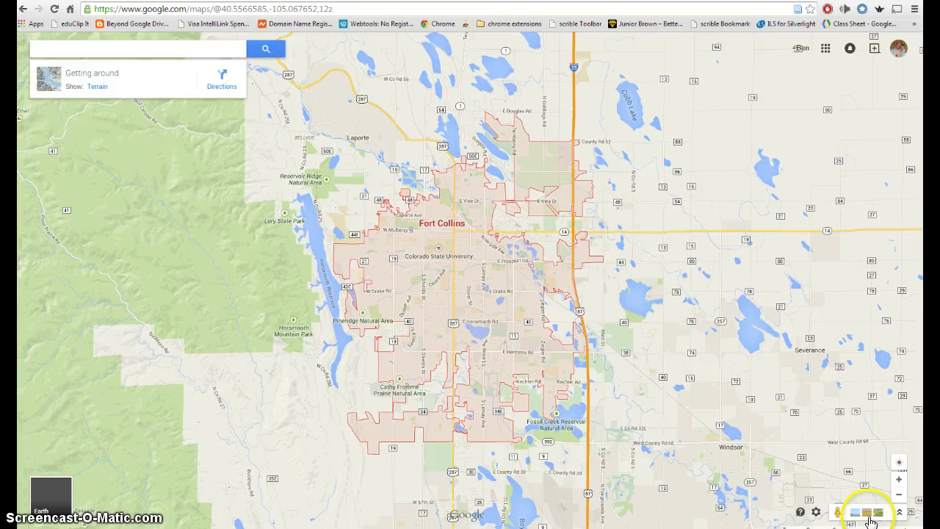
pyautogui.click(815, 512)
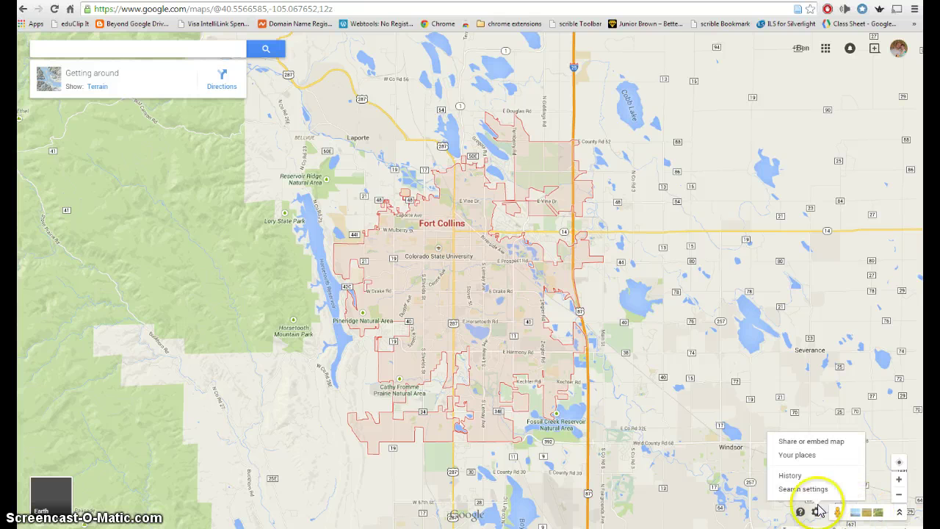
pyautogui.click(825, 441)
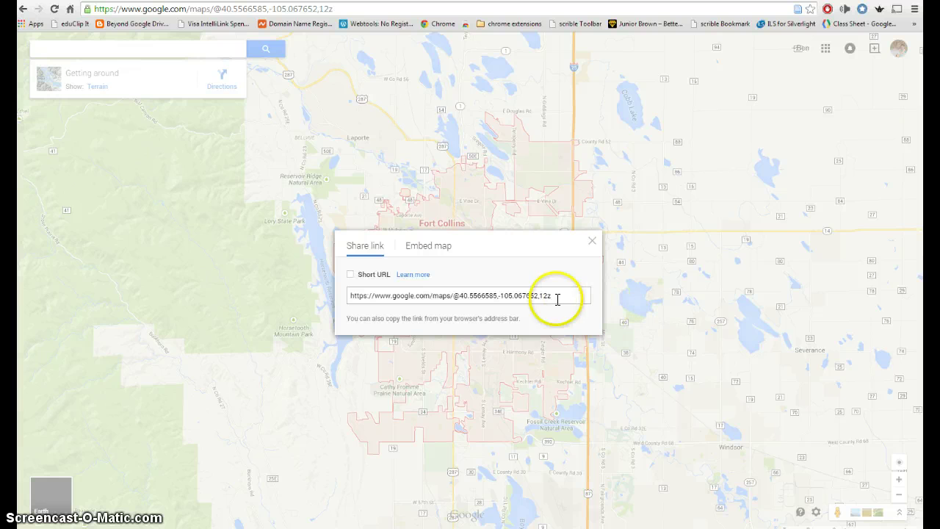
pyautogui.click(443, 250)
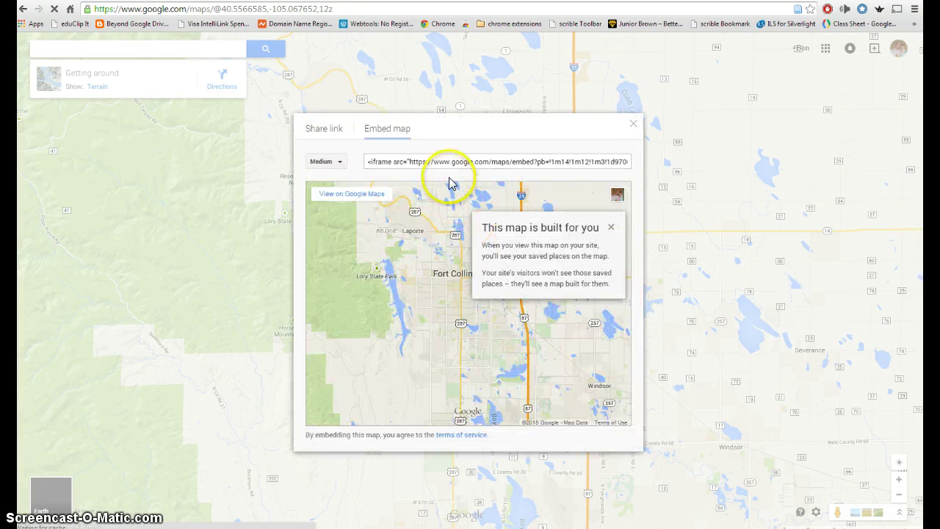
pyautogui.click(443, 158)
pyautogui.rightClick(445, 158)
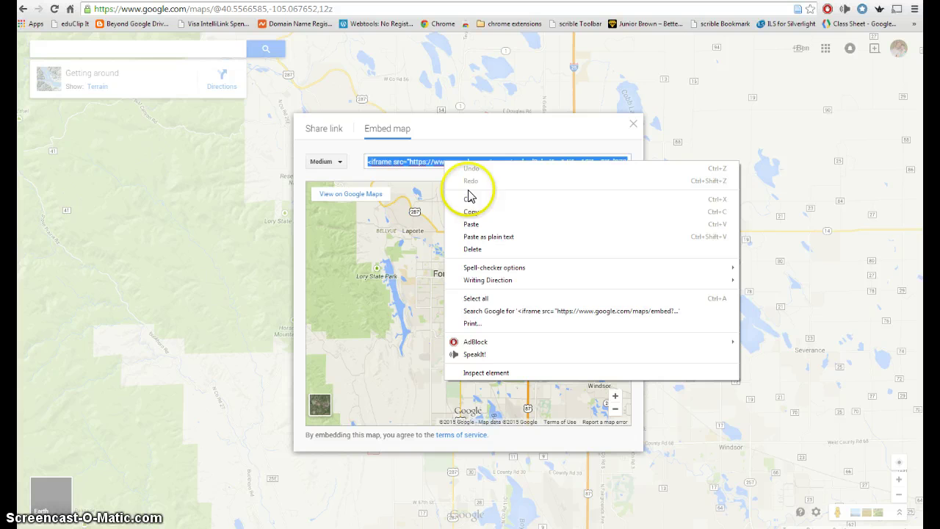
pyautogui.click(470, 210)
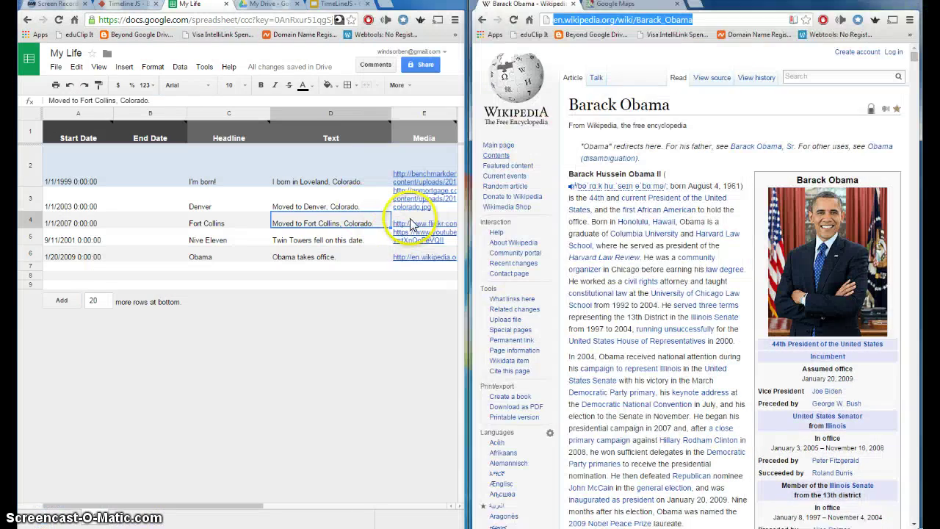
# Paste the Google Maps iframe embed code into cell E4 of the Fort Collins row.
pyautogui.rightClick(412, 226)
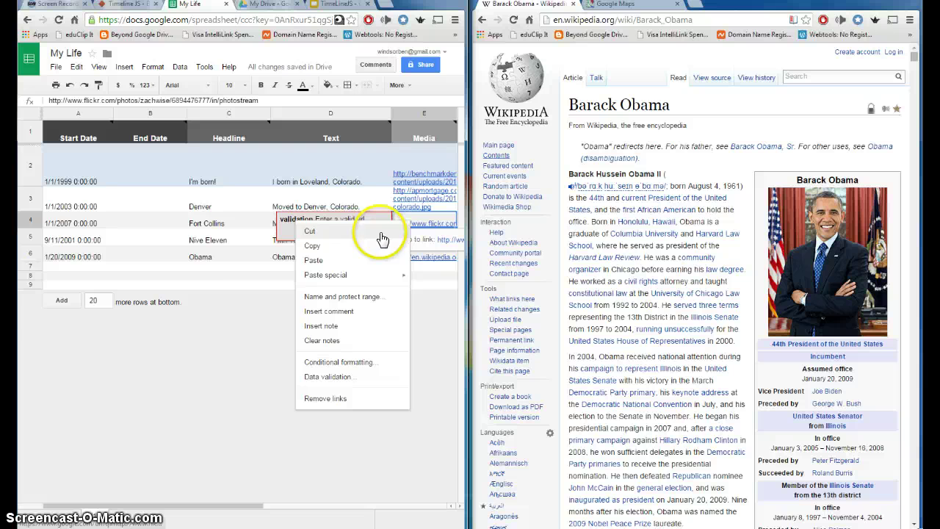
pyautogui.click(334, 260)
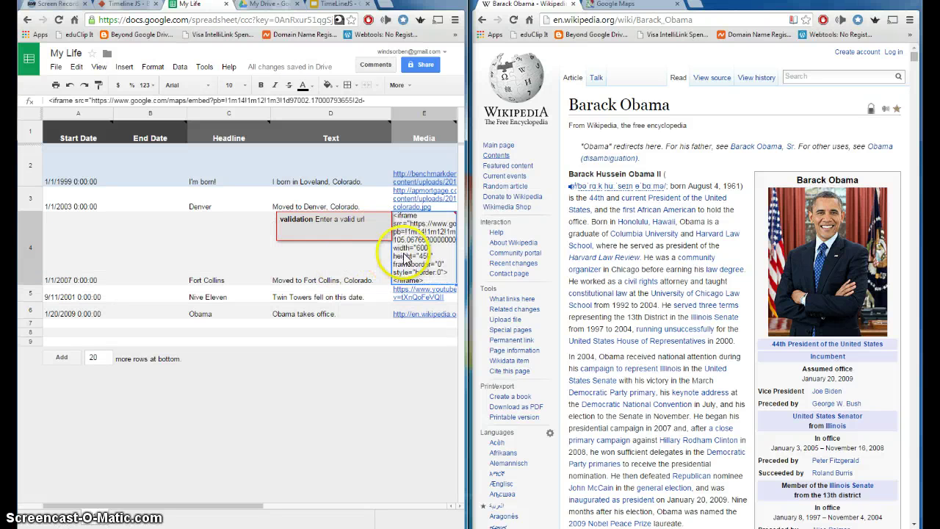
pyautogui.moveTo(409, 270)
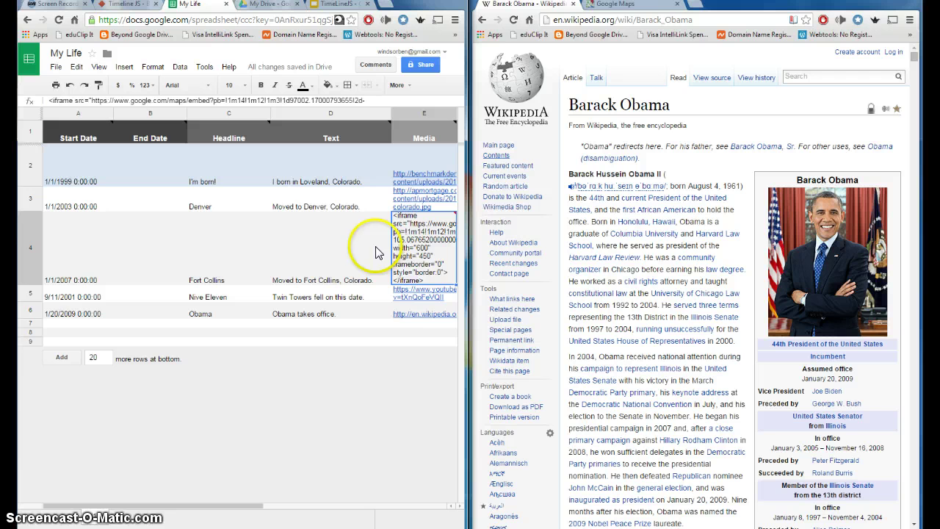
# Publish the My Life spreadsheet to the web and copy its published link.
pyautogui.click(57, 67)
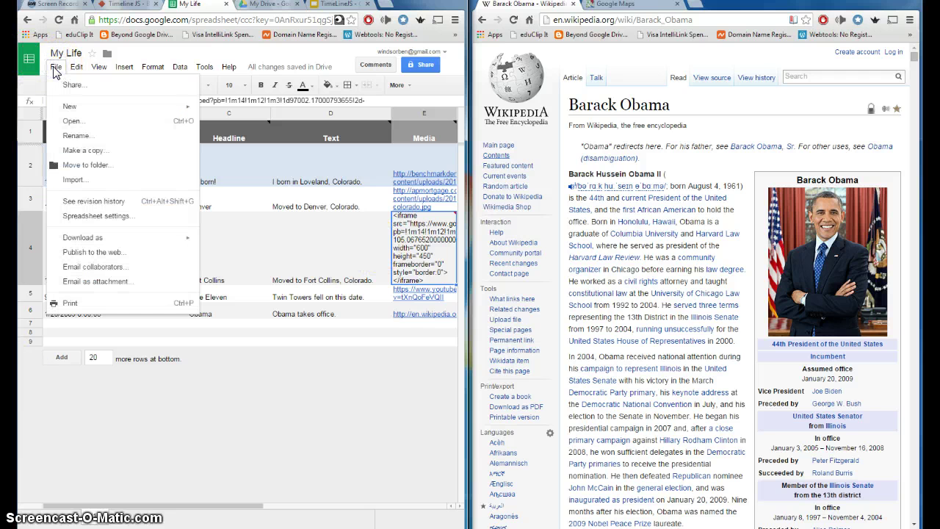
pyautogui.click(101, 253)
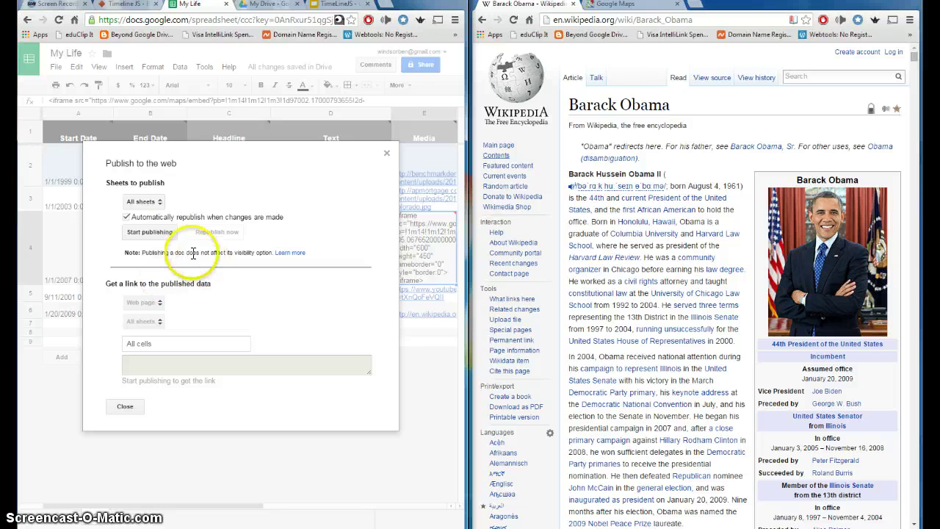
pyautogui.click(163, 241)
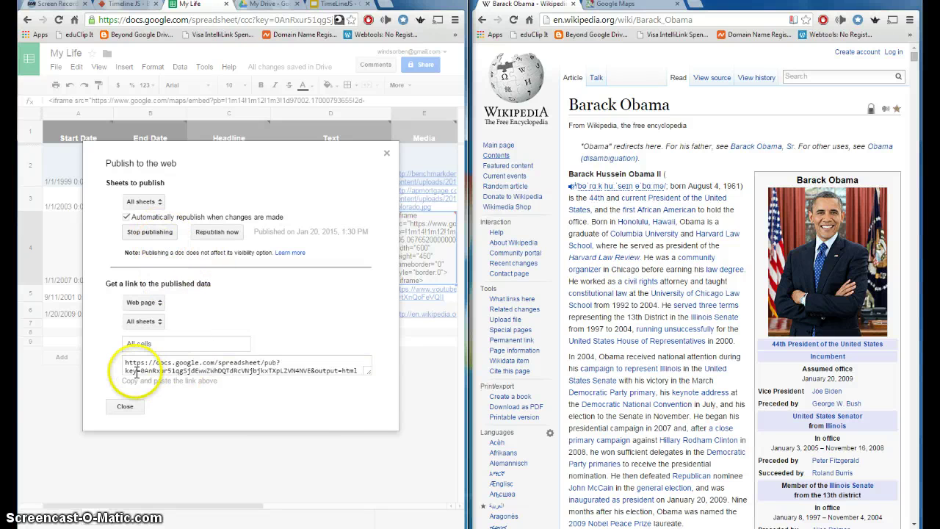
pyautogui.moveTo(126, 363); pyautogui.dragTo(314, 367)
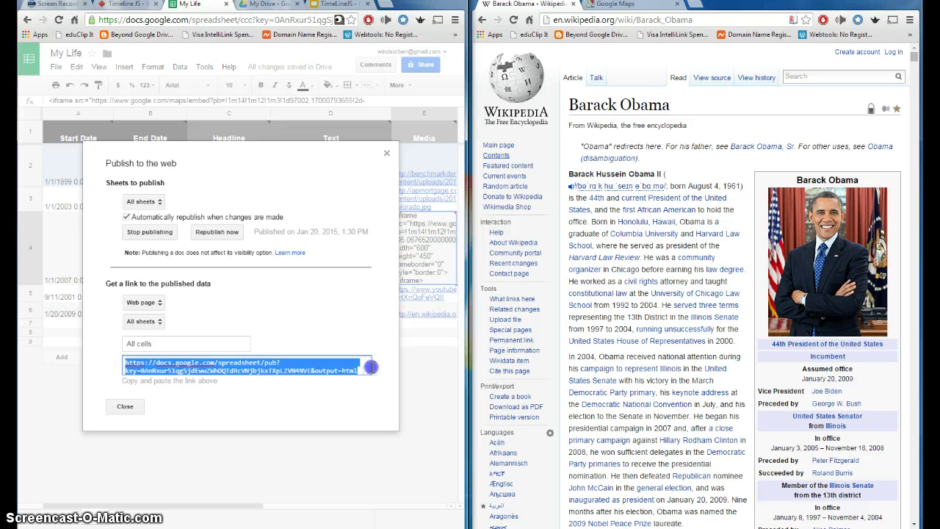
pyautogui.rightClick(326, 371)
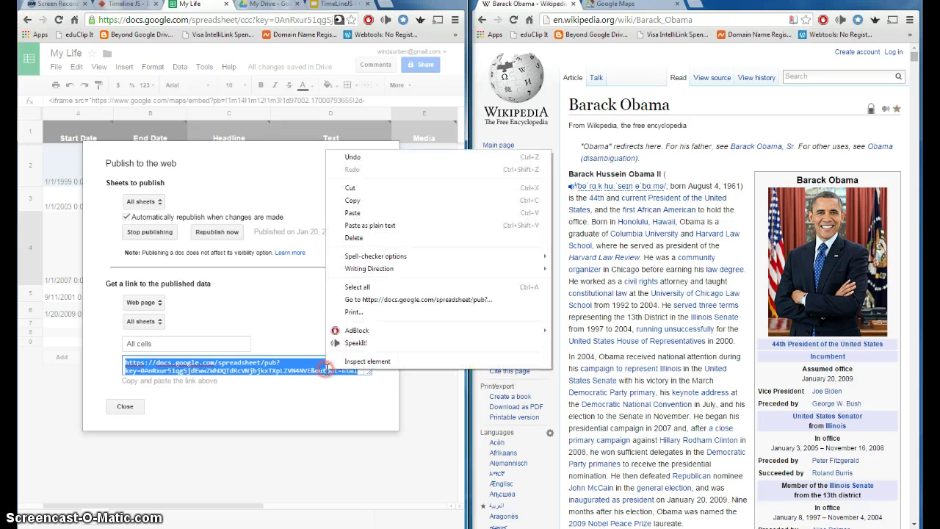
pyautogui.click(364, 203)
pyautogui.click(401, 454)
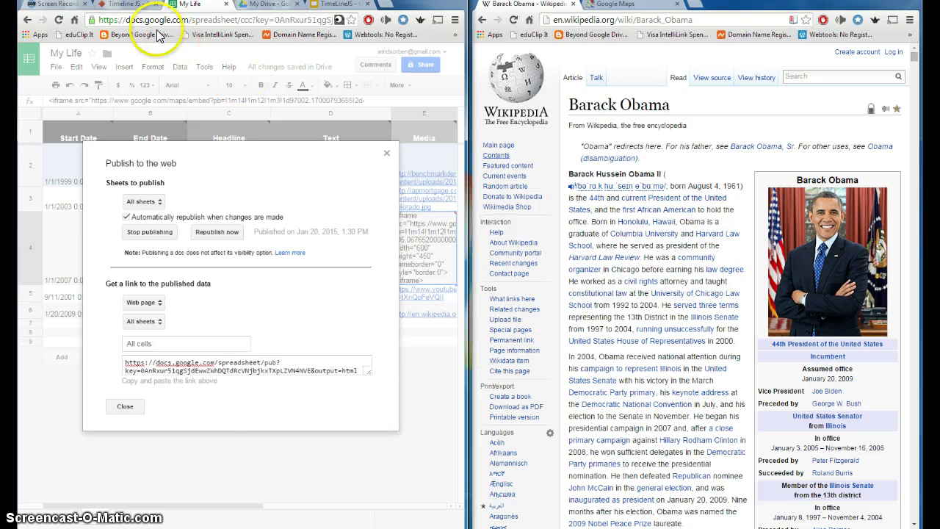
pyautogui.click(129, 4)
# Paste the published spreadsheet link into TimelineJS's Google Spreadsheet URL field.
pyautogui.scroll(-2, 176, 117)
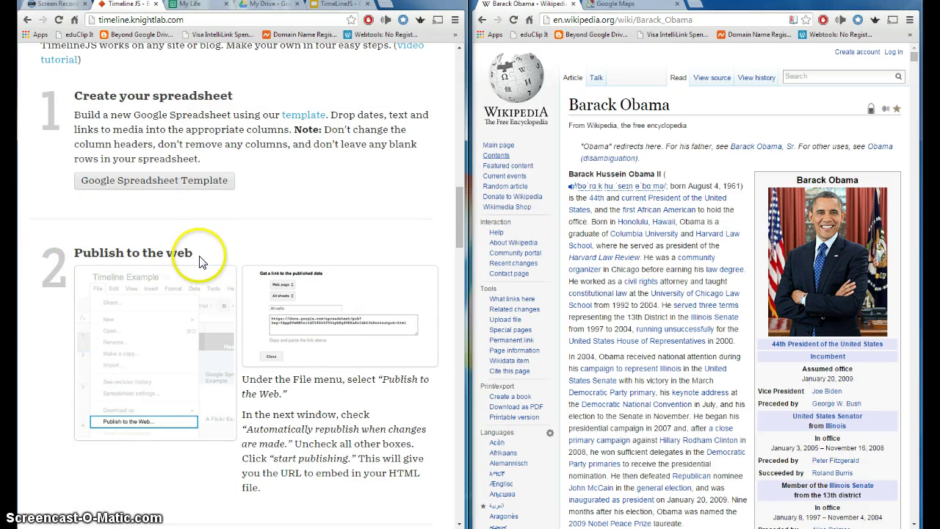
pyautogui.scroll(-4, 209, 246)
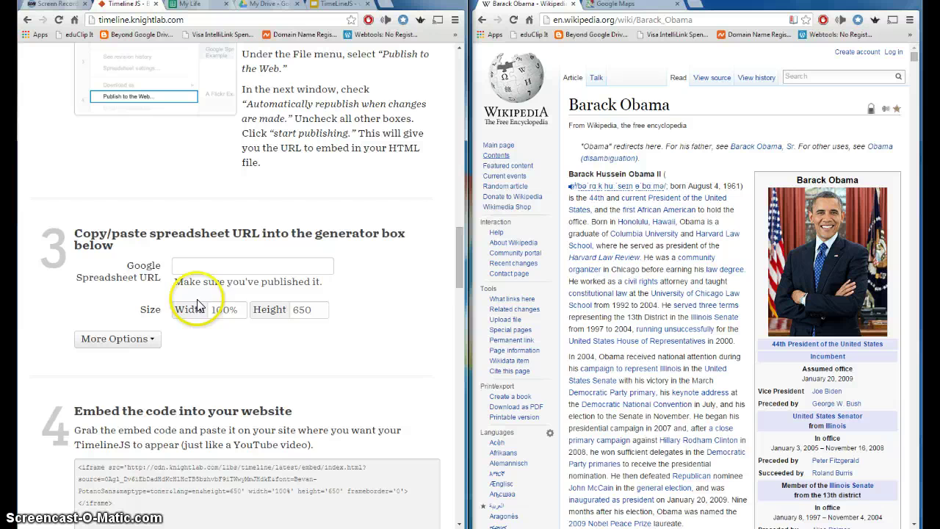
pyautogui.click(180, 266)
pyautogui.rightClick(180, 267)
pyautogui.click(199, 333)
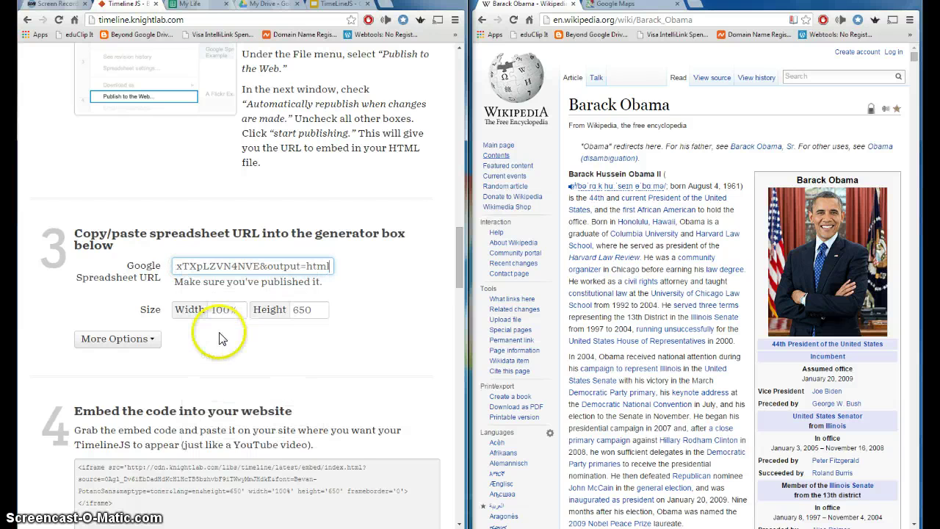
pyautogui.click(374, 345)
# Reveal the optional customization settings and review the iframe embed code, 100% wide and 650 high.
pyautogui.scroll(-1, 370, 335)
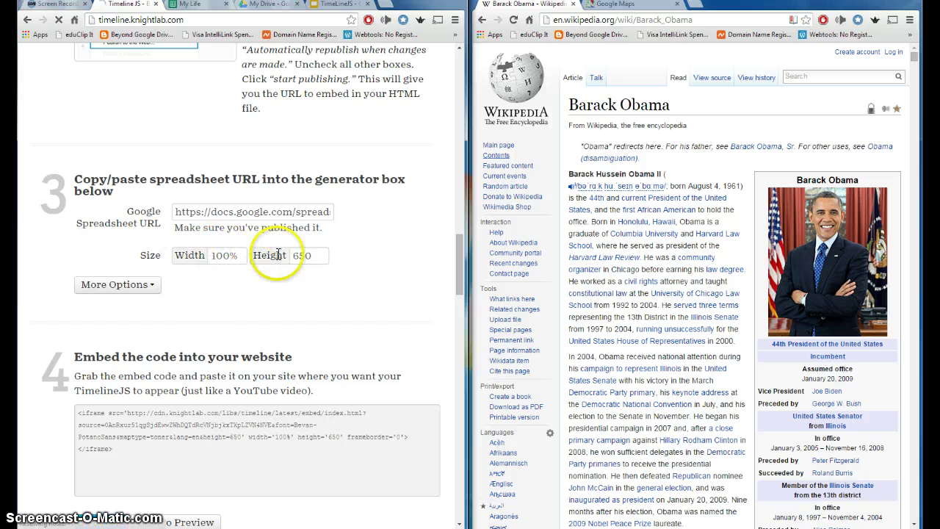
pyautogui.click(131, 293)
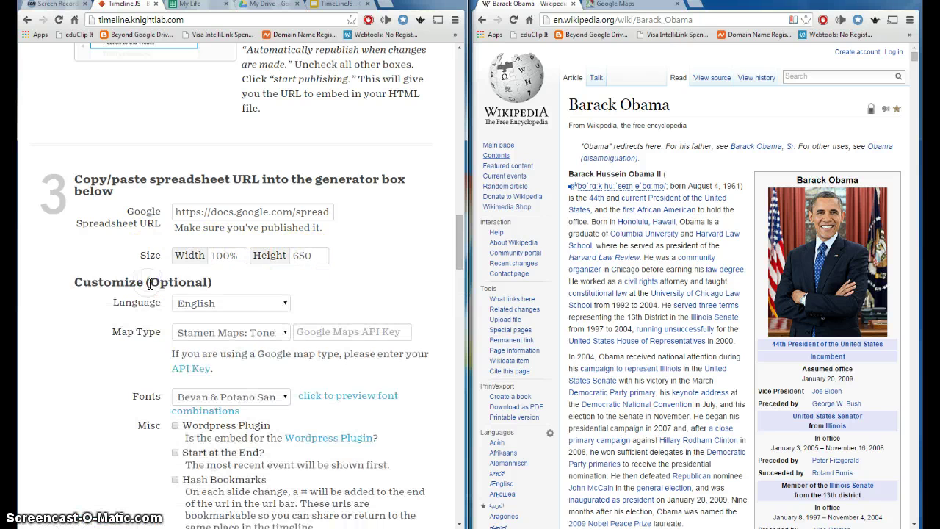
pyautogui.scroll(-2, 315, 257)
pyautogui.scroll(-1, 333, 247)
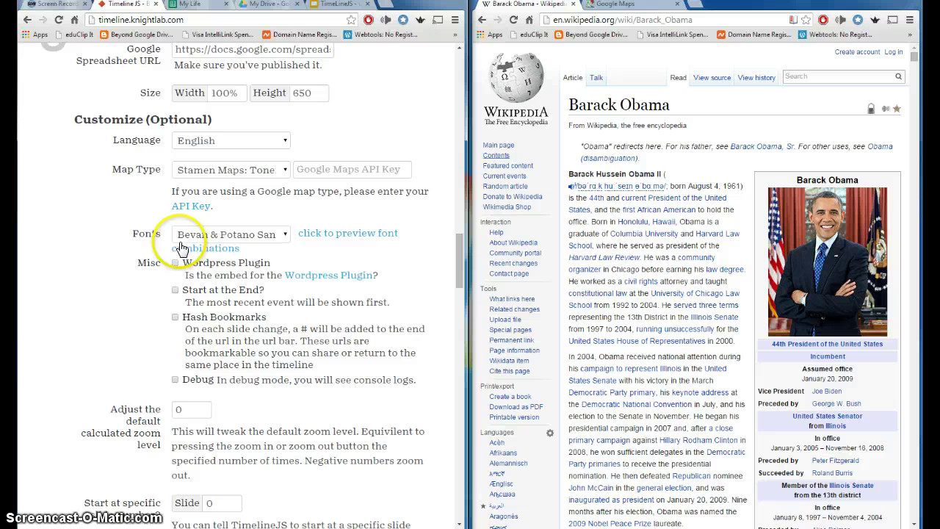
pyautogui.scroll(-1, 262, 400)
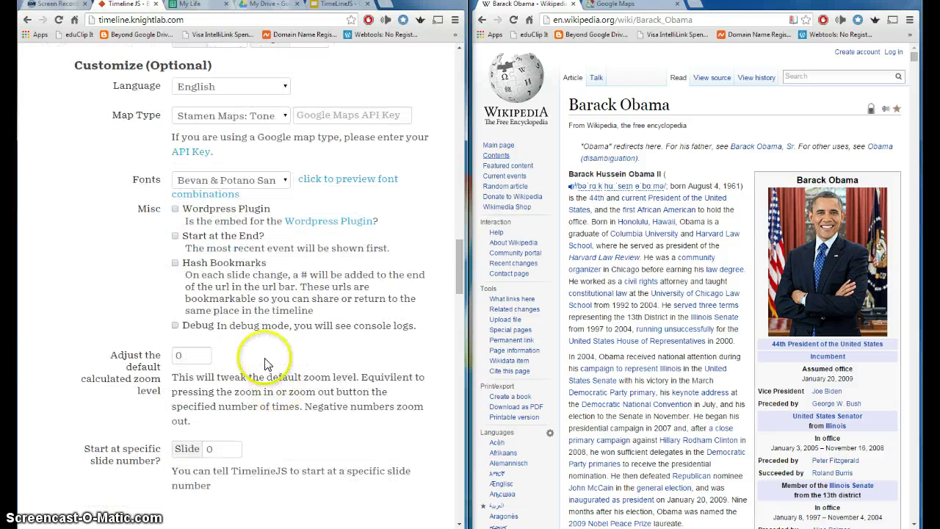
pyautogui.scroll(-2, 253, 358)
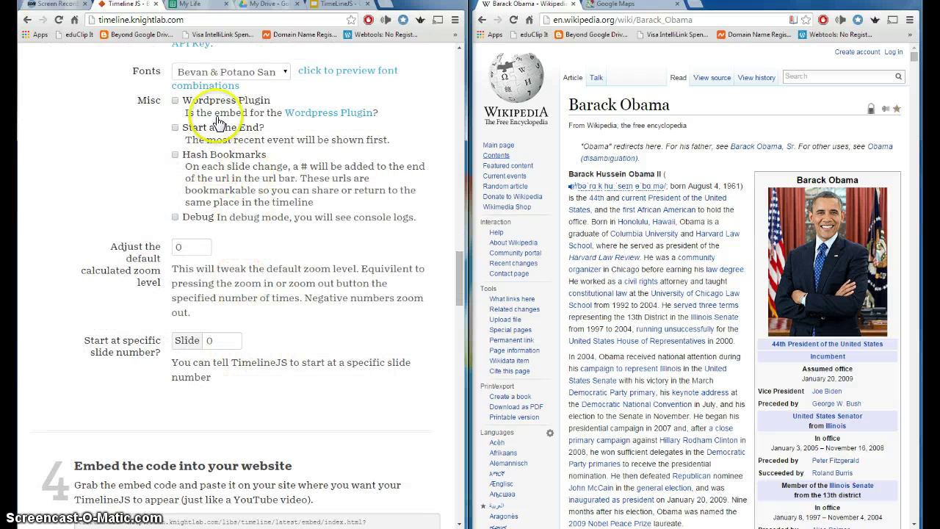
pyautogui.scroll(-2, 271, 390)
pyautogui.scroll(-2, 283, 352)
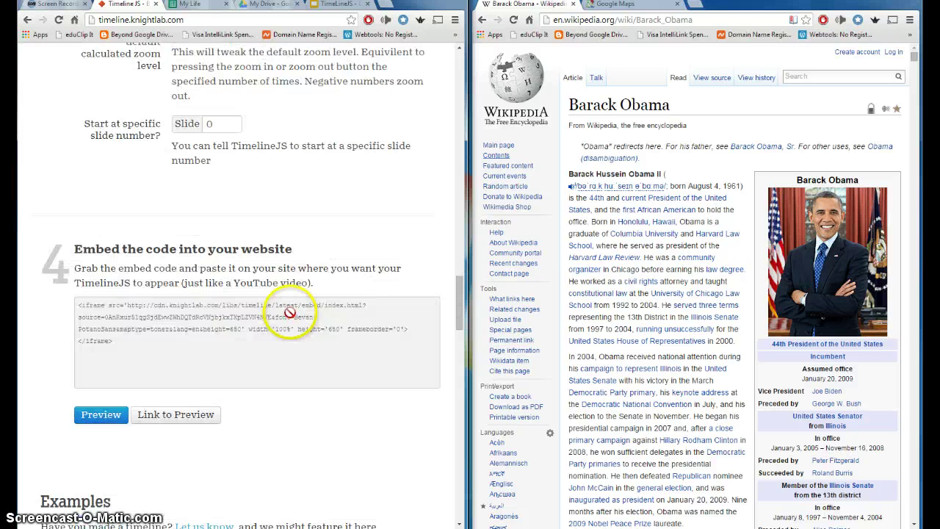
pyautogui.scroll(-1, 316, 279)
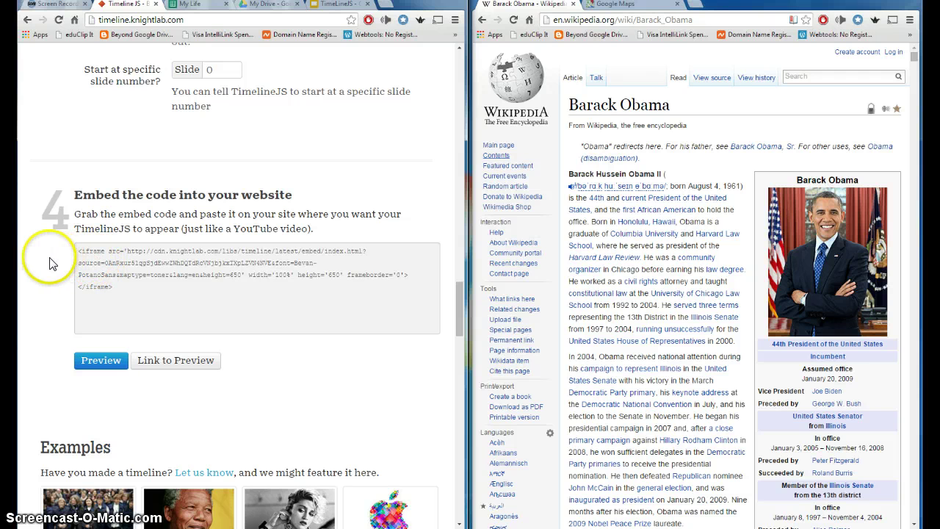
# Preview the timeline maximized, stepping through Nine Eleven, Denver and Fort Collins to Obama.
pyautogui.click(160, 364)
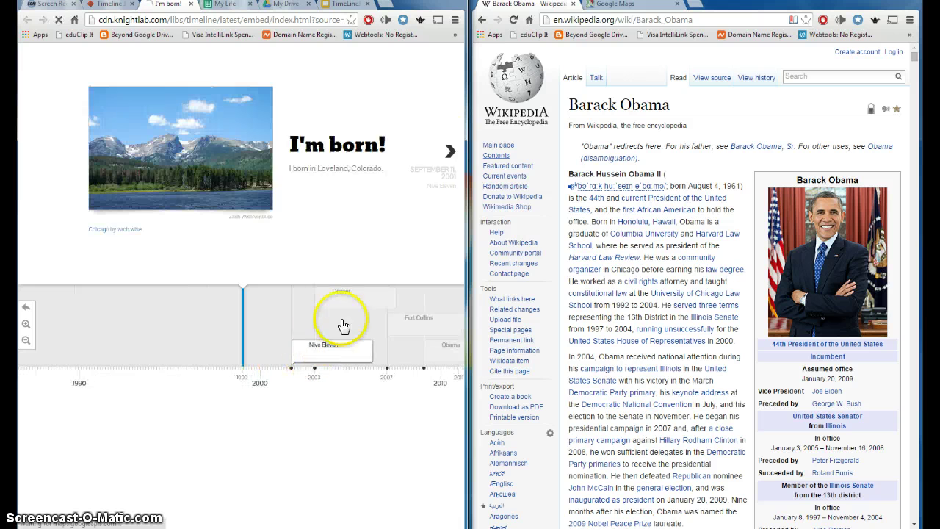
pyautogui.press('super+Up')
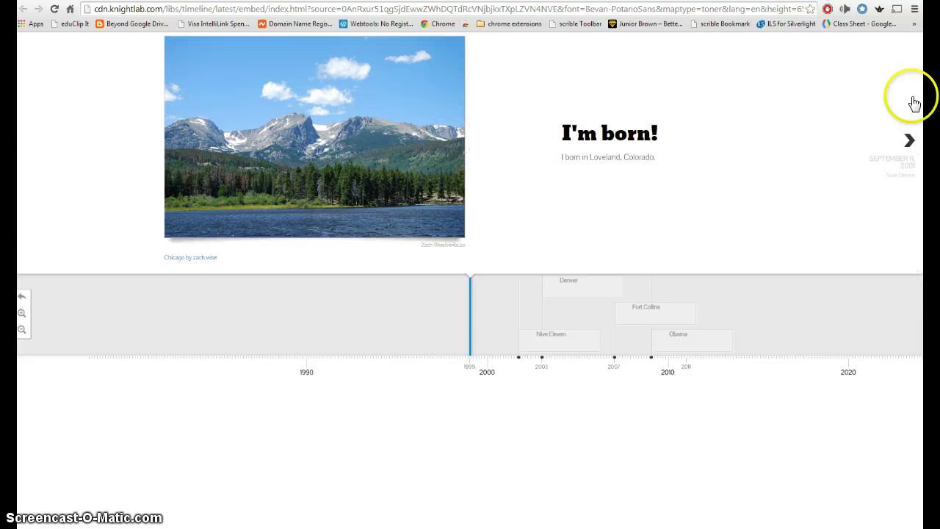
pyautogui.click(911, 141)
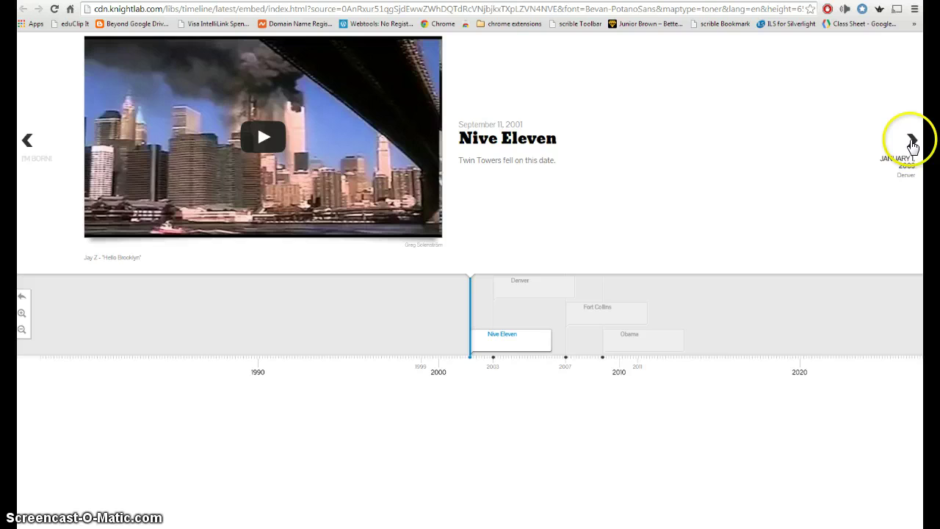
pyautogui.click(910, 140)
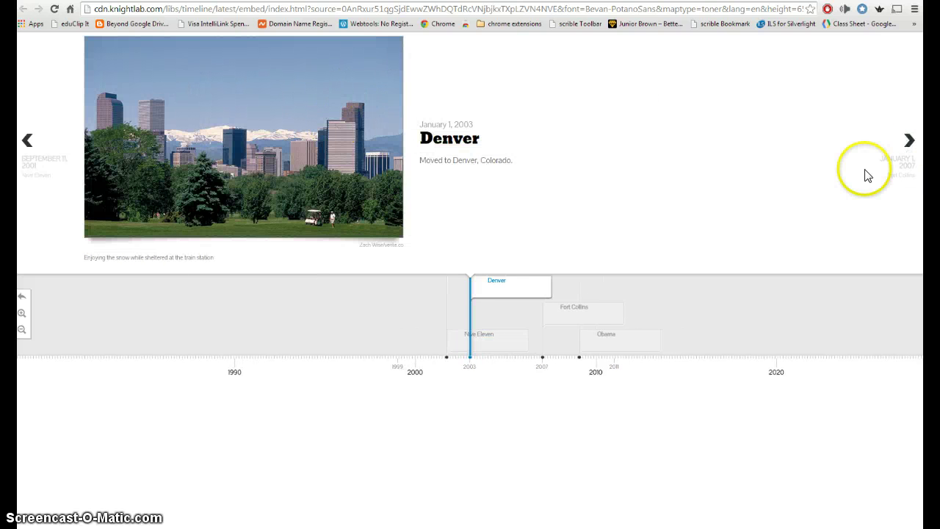
pyautogui.click(910, 142)
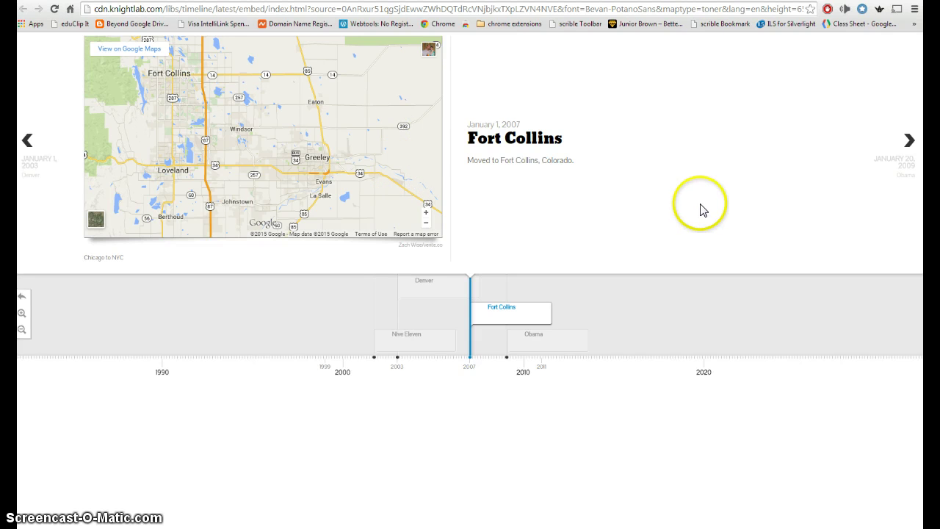
pyautogui.click(908, 141)
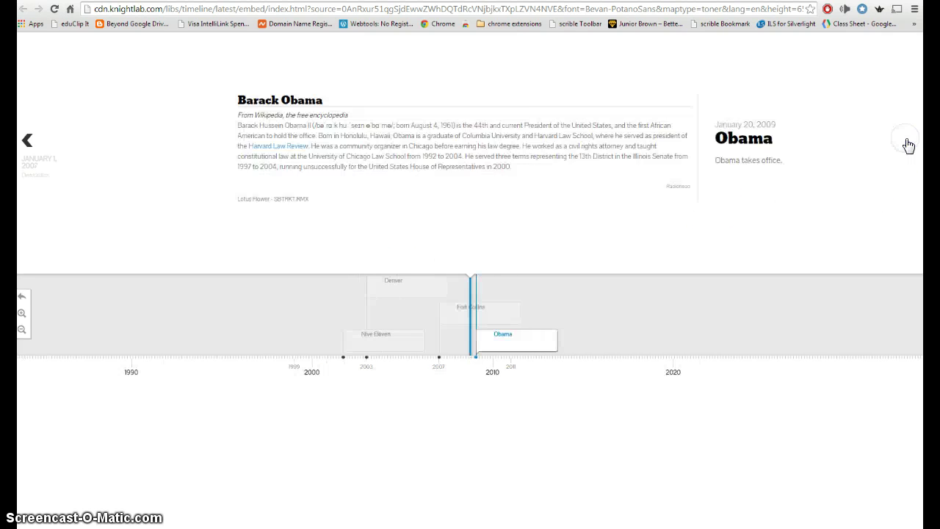